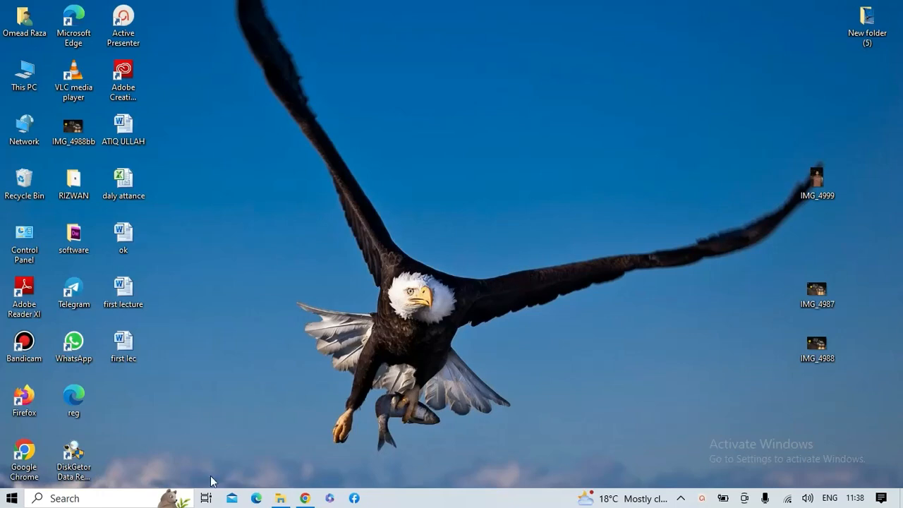
- Launch Microsoft Word 2010 and get its blank document ready for text entry
click(124, 499)
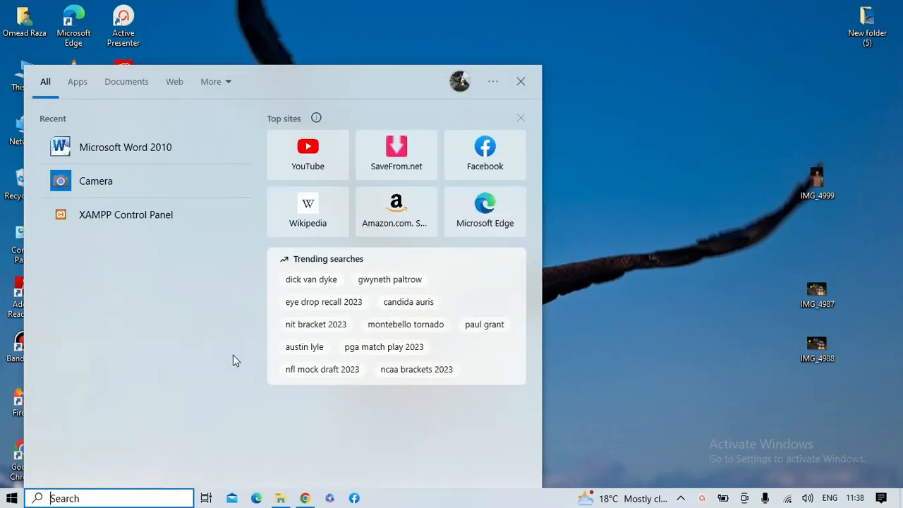
click(159, 152)
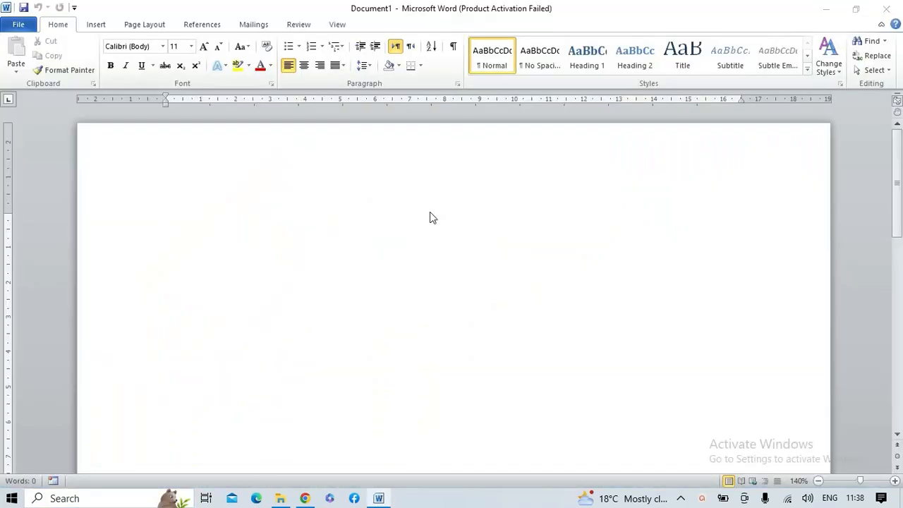
click(586, 375)
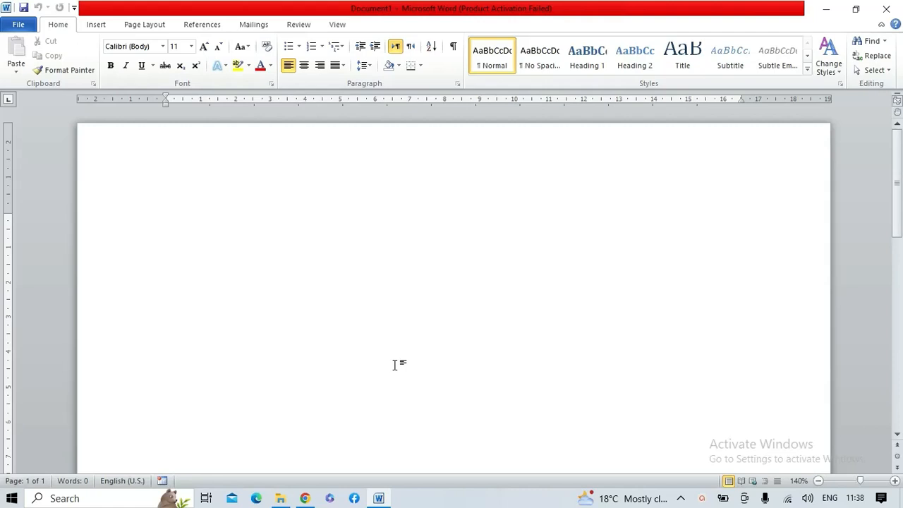
- Generate sample paragraphs in the blank document with the =rand() function
text(=rasn)
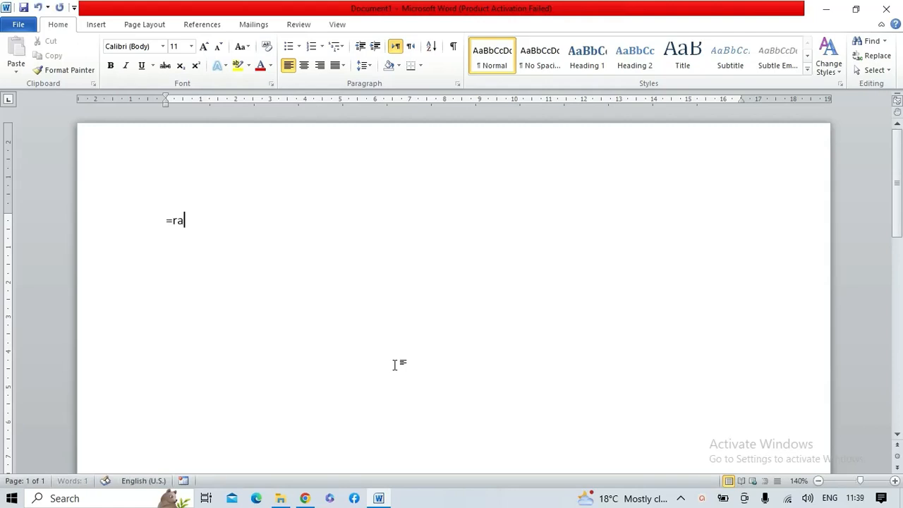
key(BackSpace)
key(BackSpace)
text(nd())
key(Return)
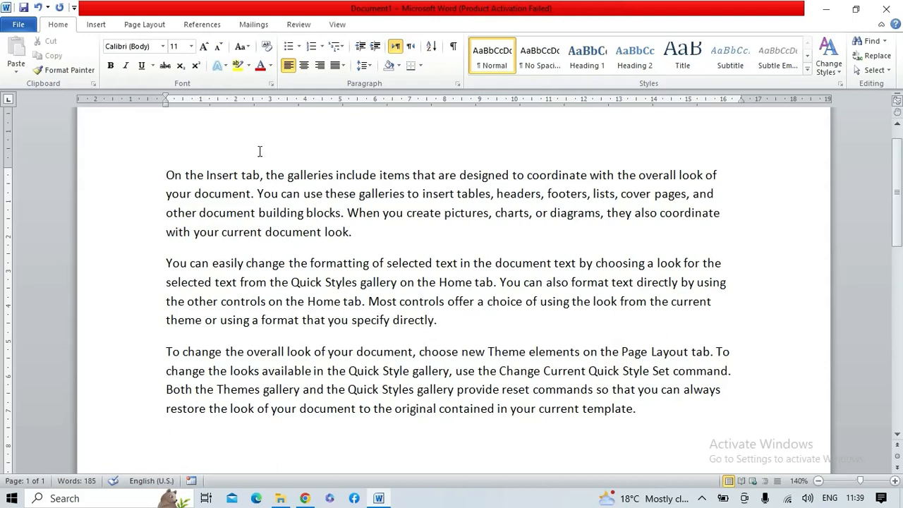
drag(164, 155, 511, 259)
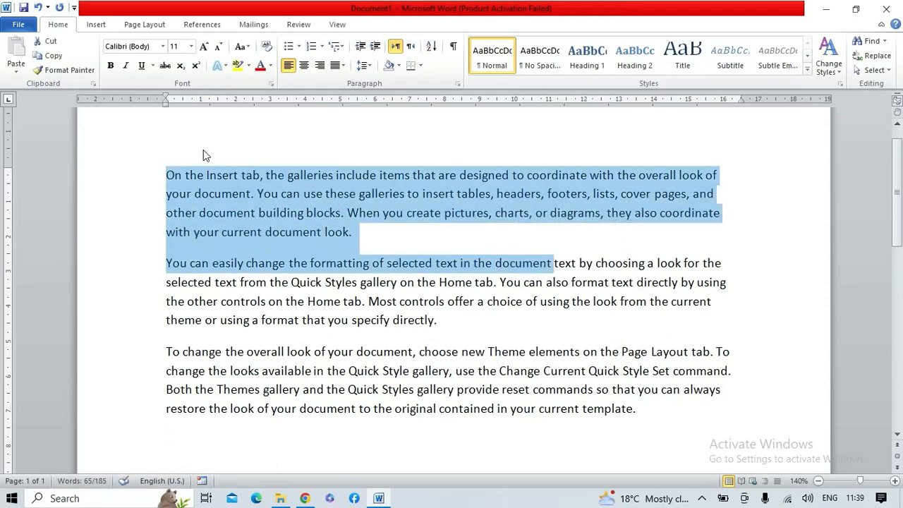
drag(203, 155, 503, 239)
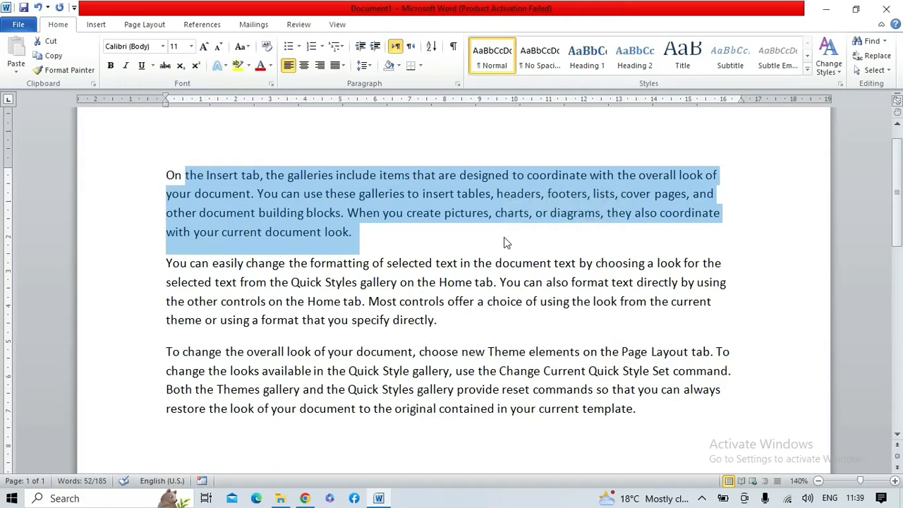
drag(206, 175, 497, 244)
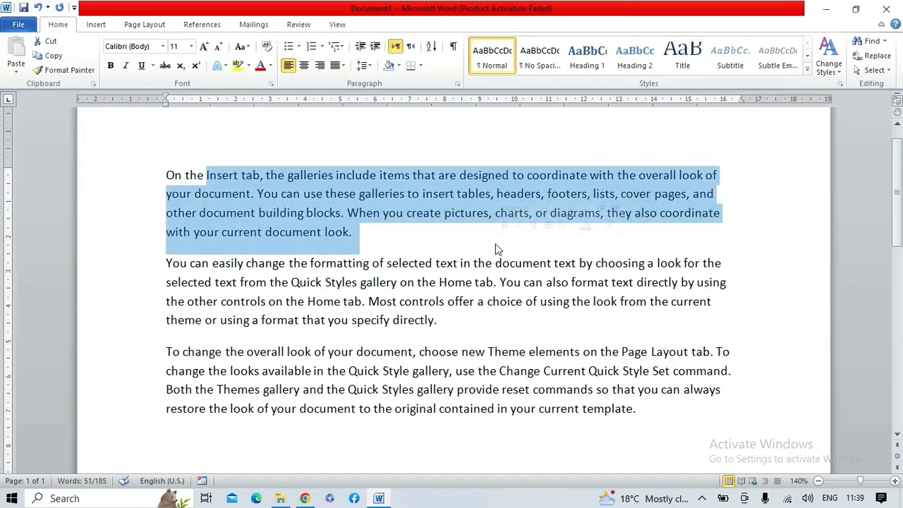
click(379, 231)
drag(420, 249, 142, 190)
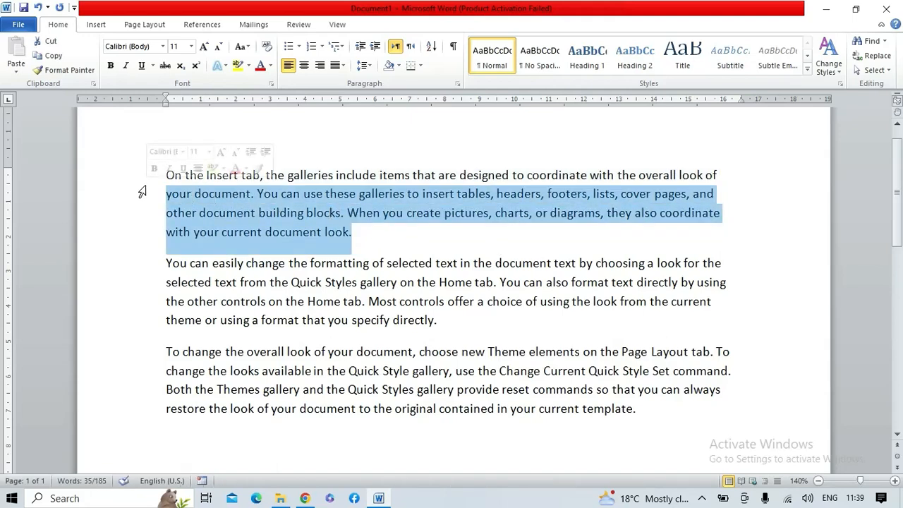
click(229, 213)
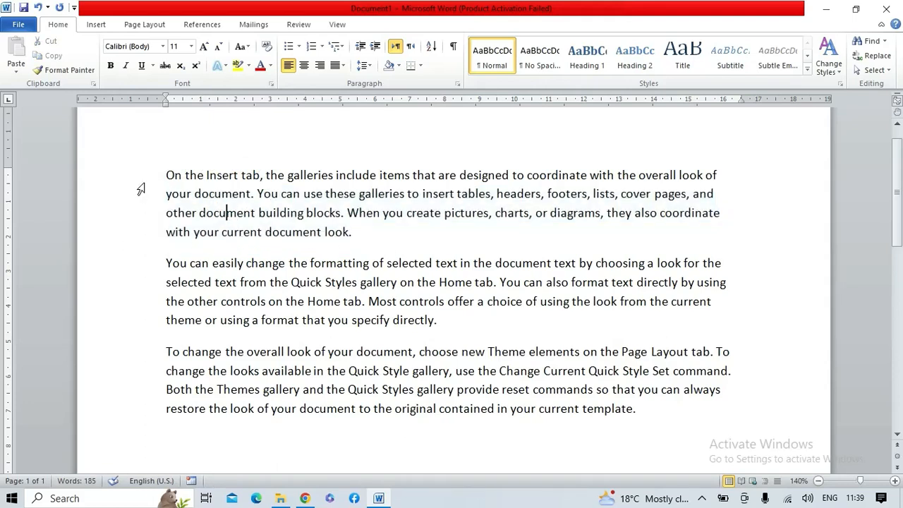
drag(145, 180, 243, 253)
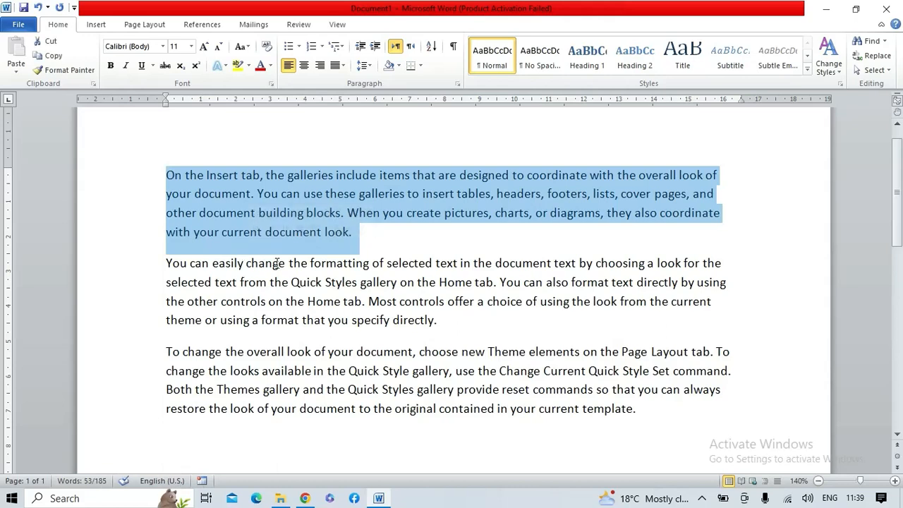
click(353, 257)
drag(364, 233, 285, 204)
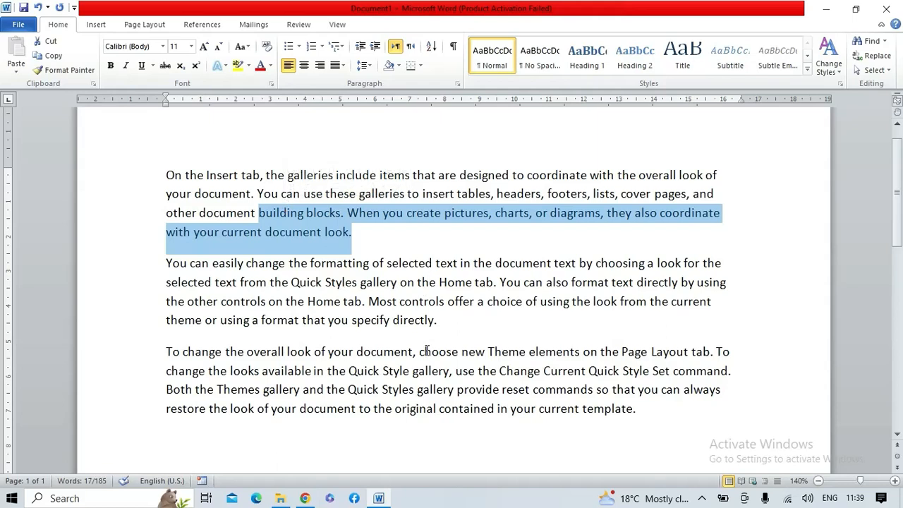
click(324, 234)
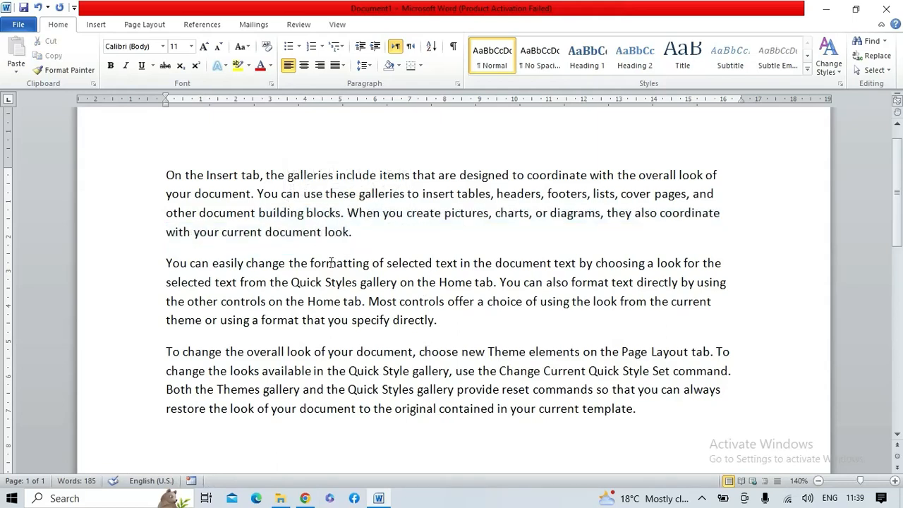
- Look through the available command sets for file information, inserting, page layout, references, mailings and document views
click(21, 26)
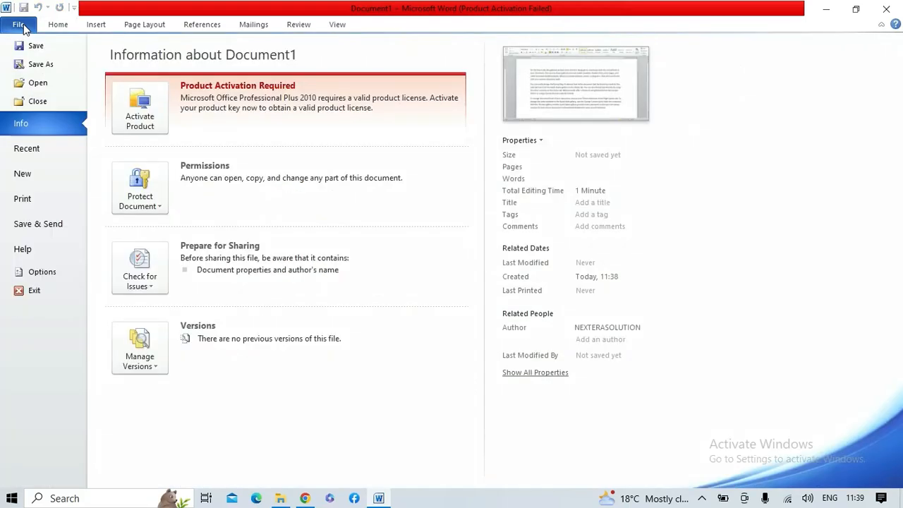
click(68, 26)
click(86, 27)
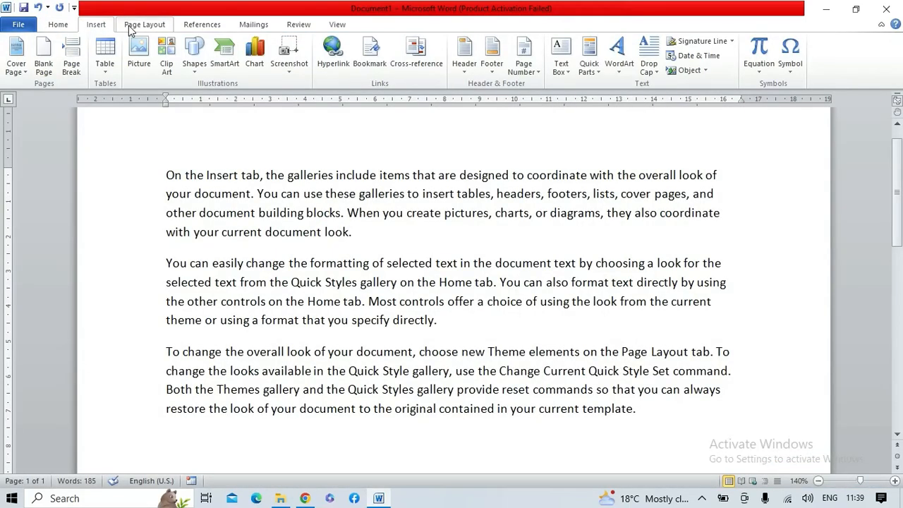
click(132, 27)
click(196, 28)
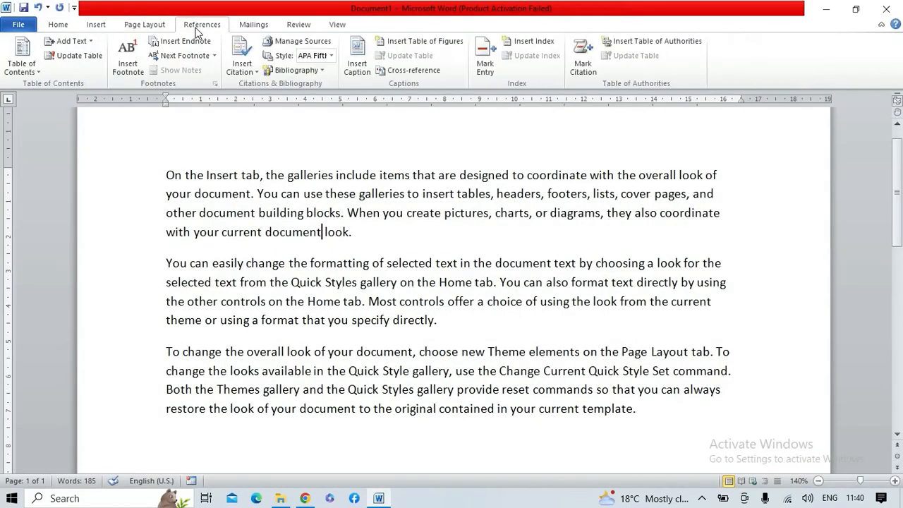
click(253, 25)
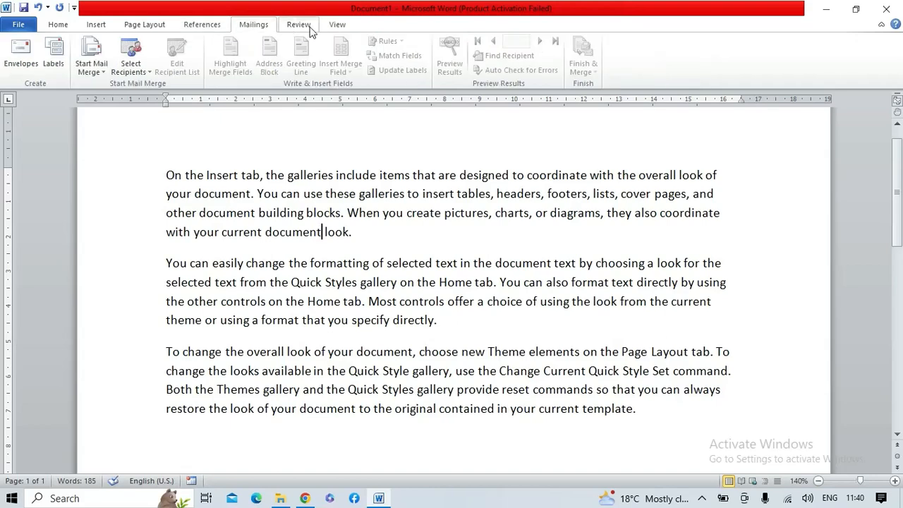
click(333, 27)
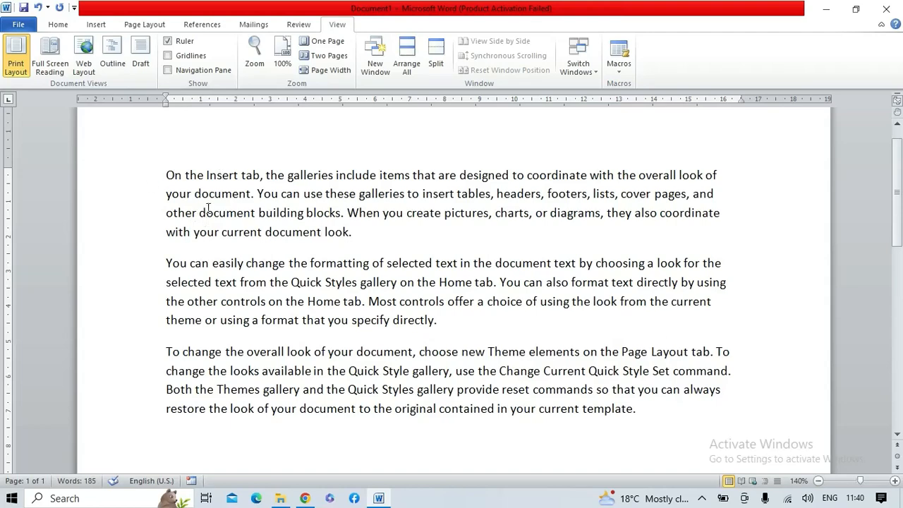
click(21, 26)
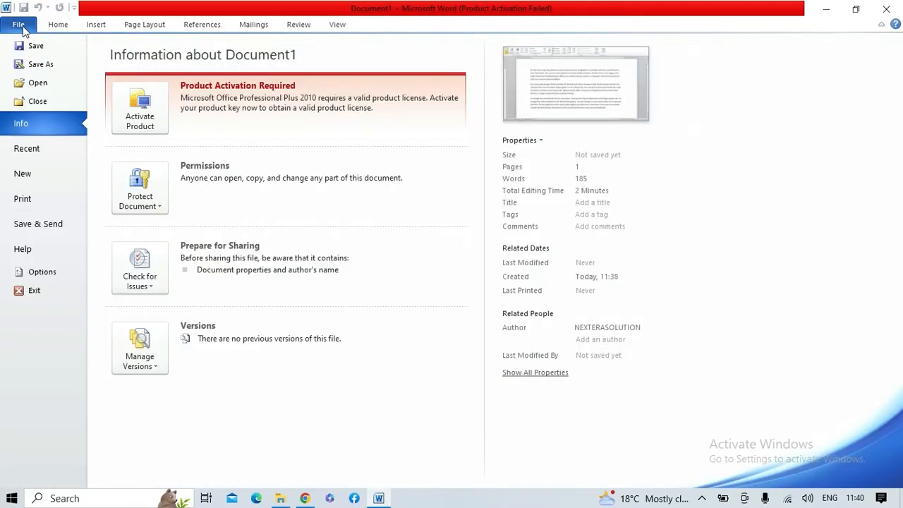
click(54, 28)
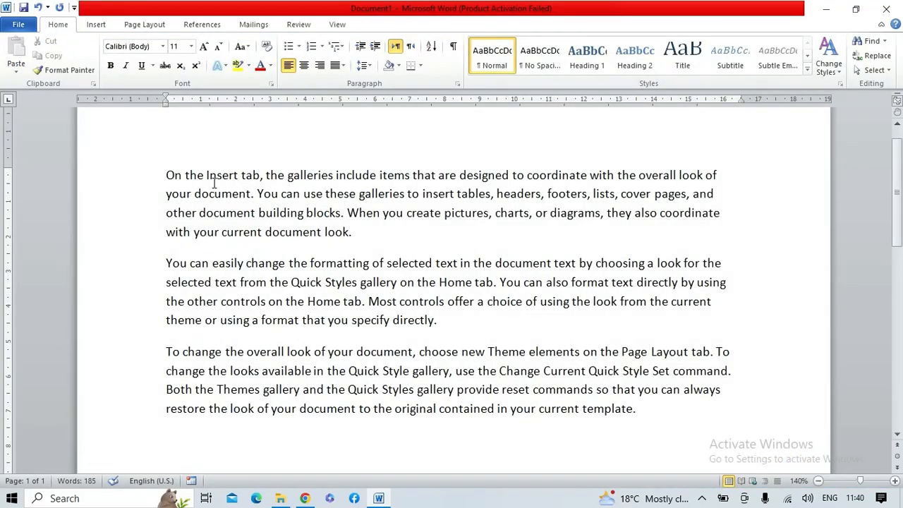
click(18, 25)
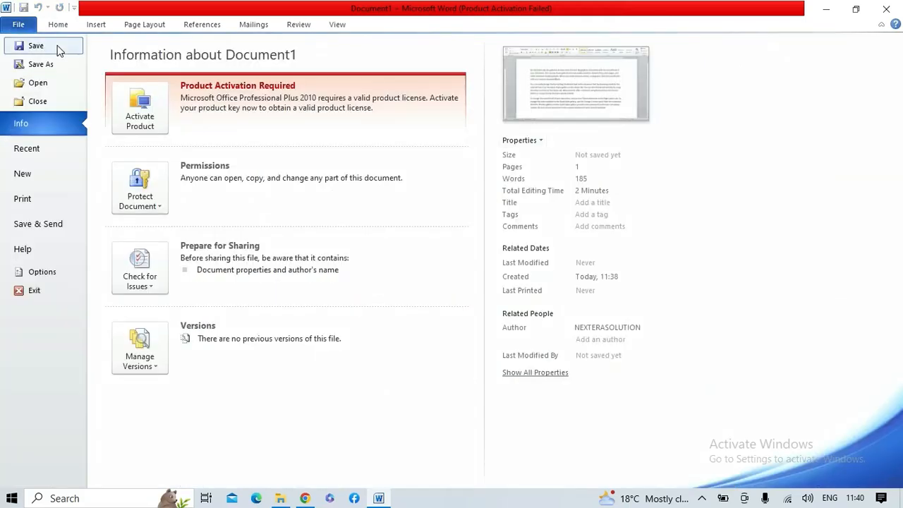
click(35, 46)
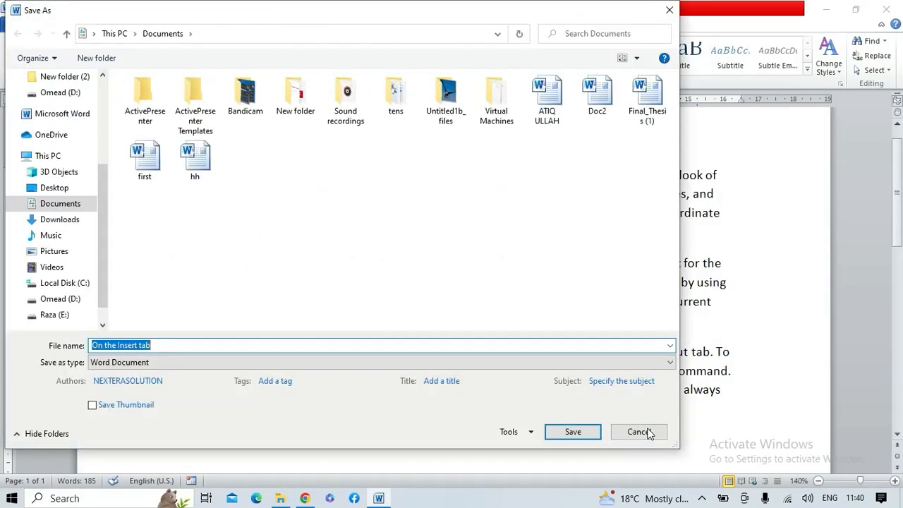
click(639, 432)
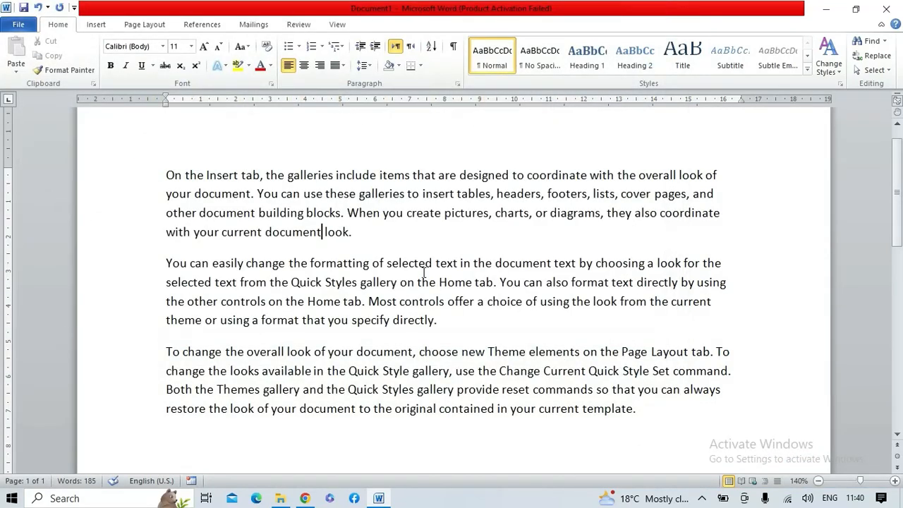
click(33, 28)
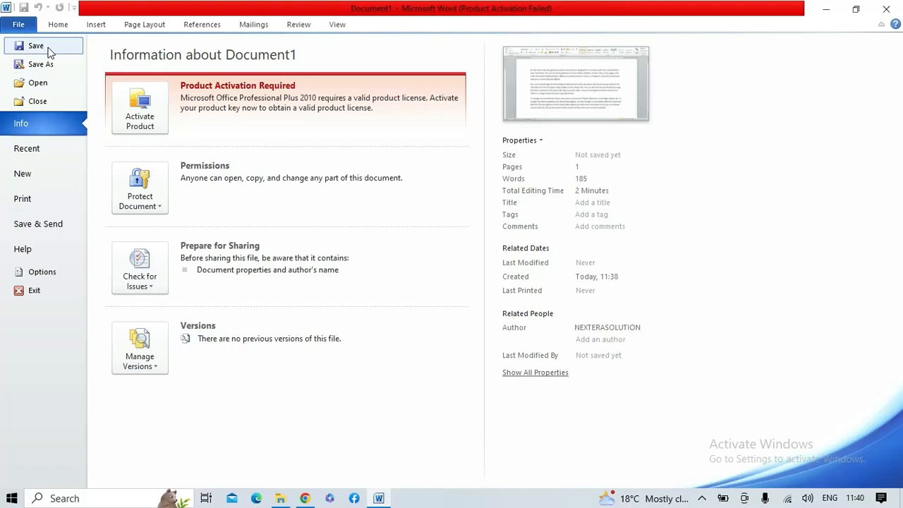
click(30, 25)
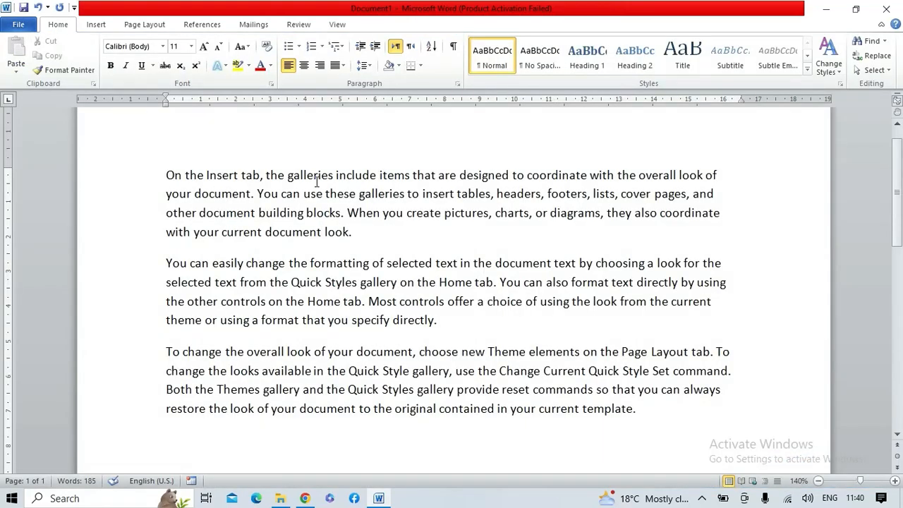
drag(168, 175, 494, 283)
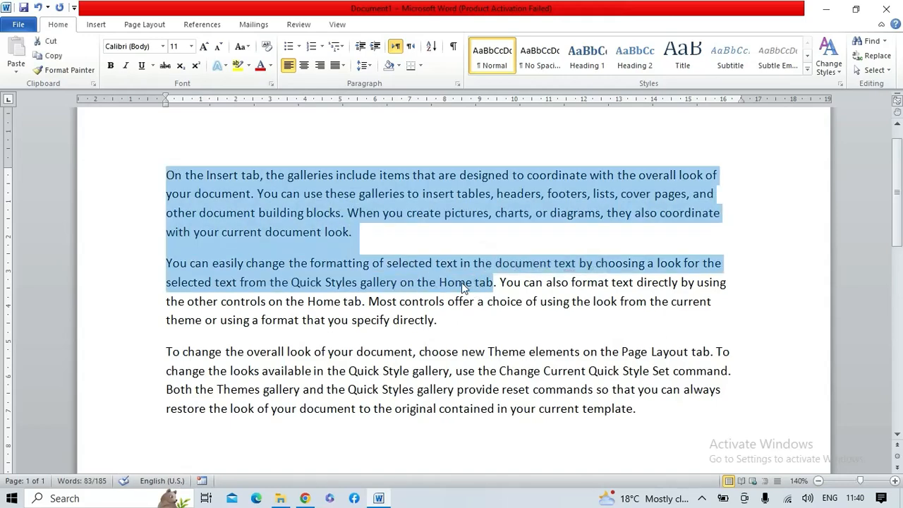
click(260, 212)
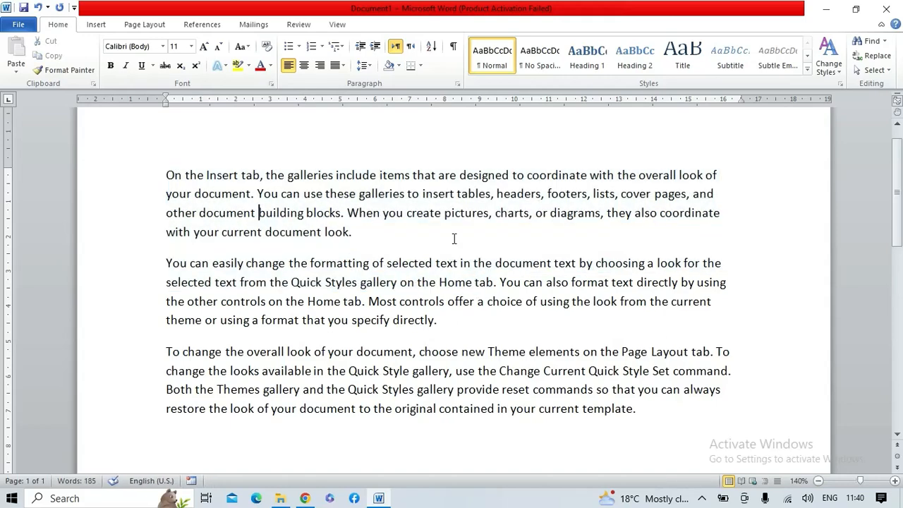
- Save the document to the Desktop as a Word Document named "ms word first lec"
click(19, 27)
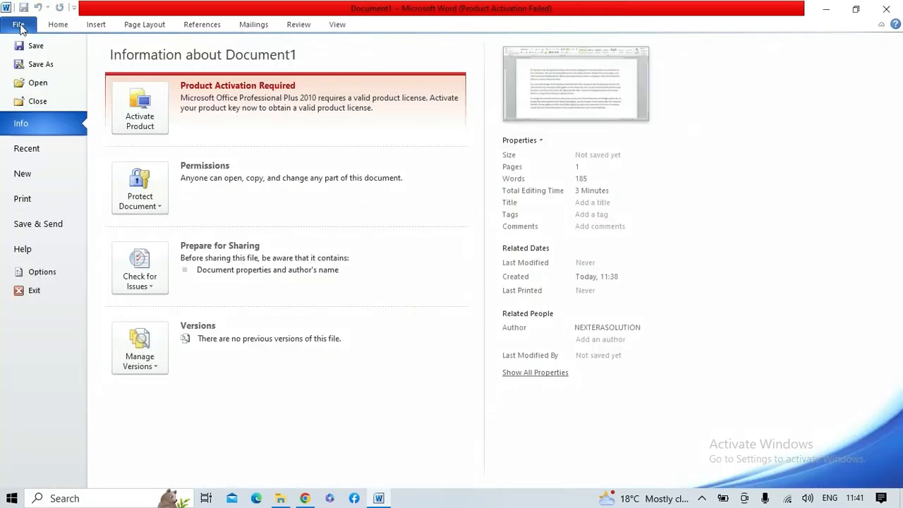
click(40, 64)
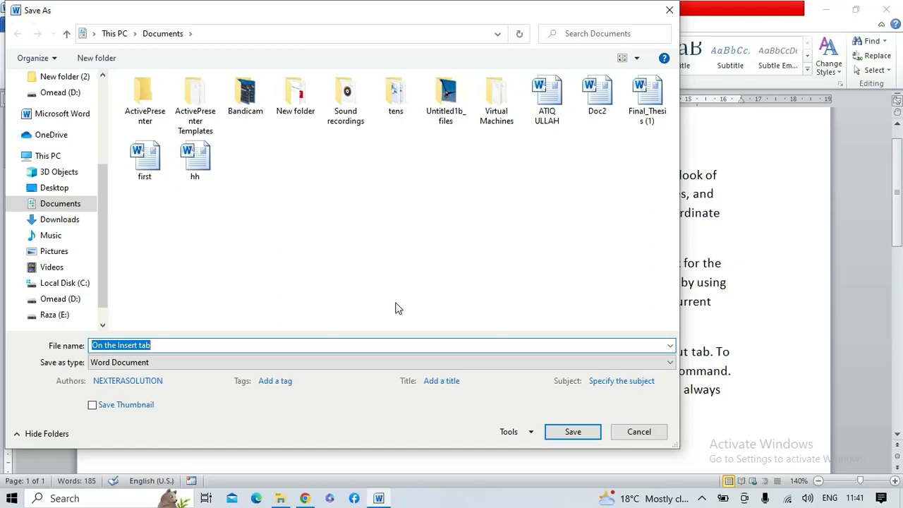
text(ms)
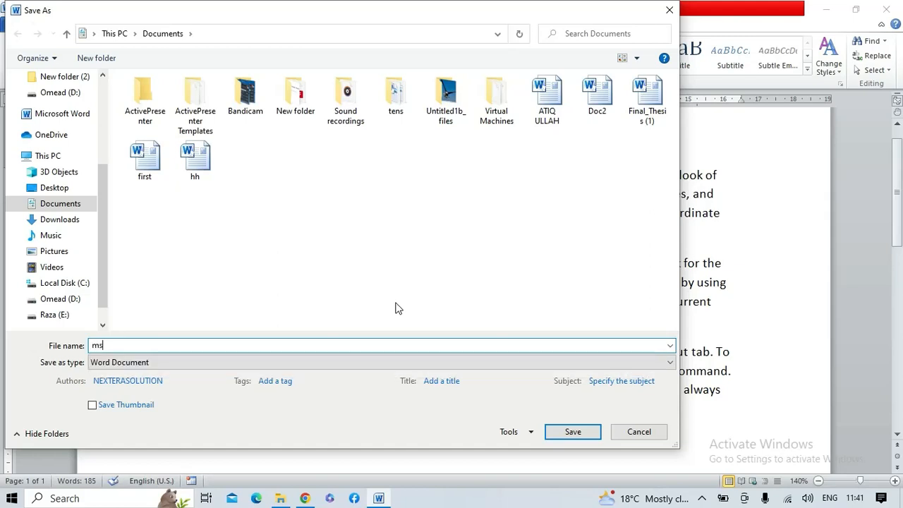
text( word first lec)
click(60, 188)
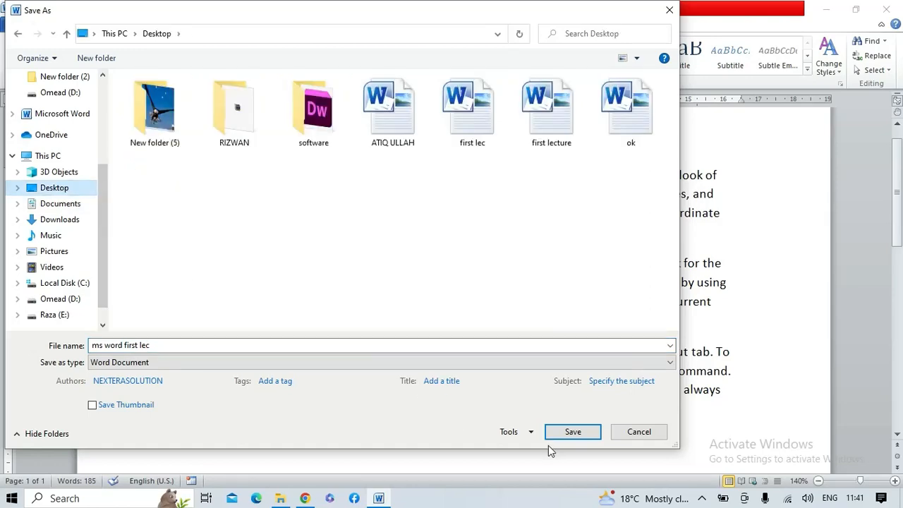
click(579, 433)
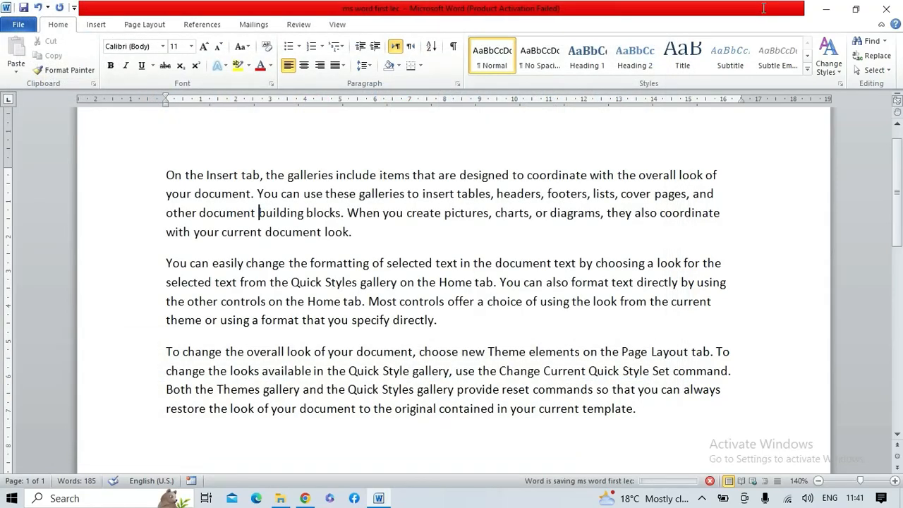
- Minimize the document window and locate the saved "ms word first lec" file on the desktop
click(825, 9)
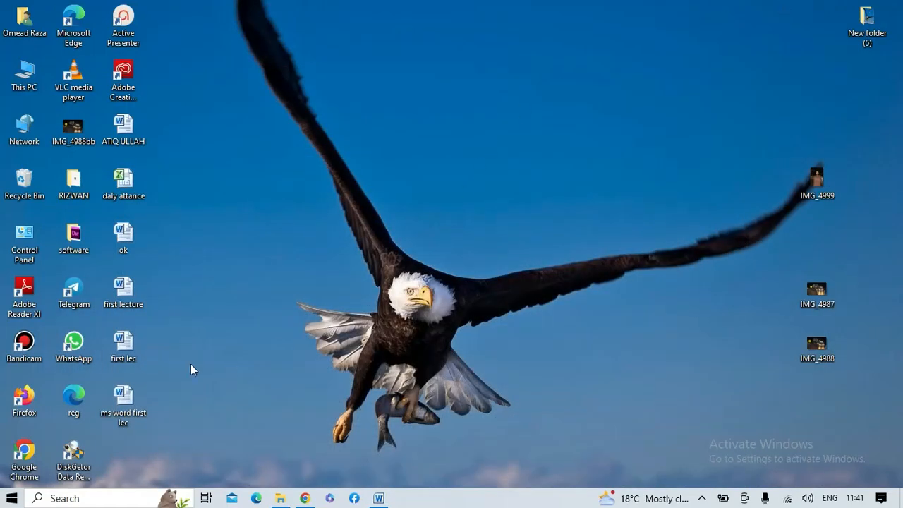
click(133, 397)
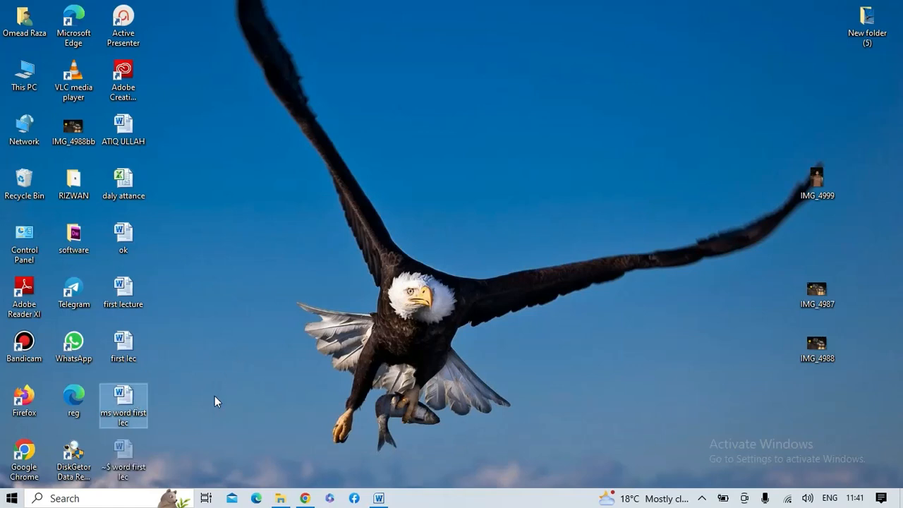
click(140, 410)
click(163, 432)
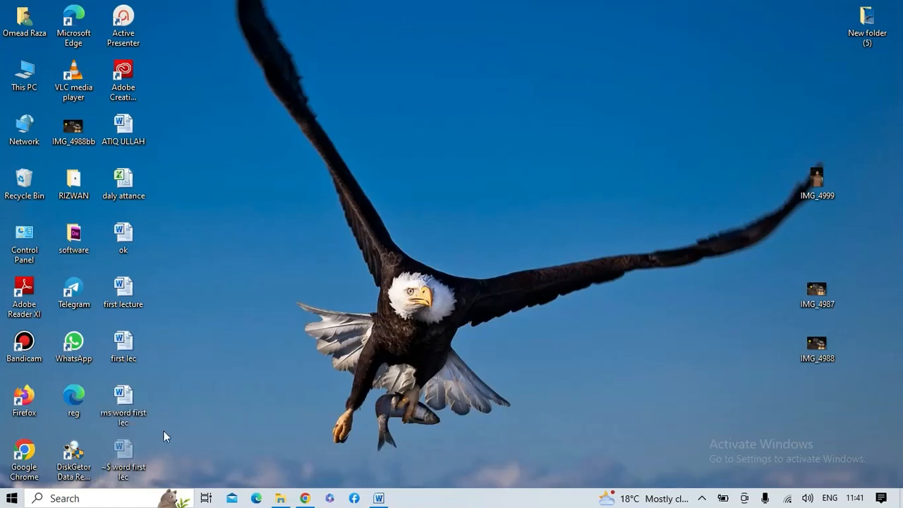
- Move the temporary "~$ word first lec" file from the desktop to the Recycle Bin and refresh the desktop
drag(135, 451, 37, 181)
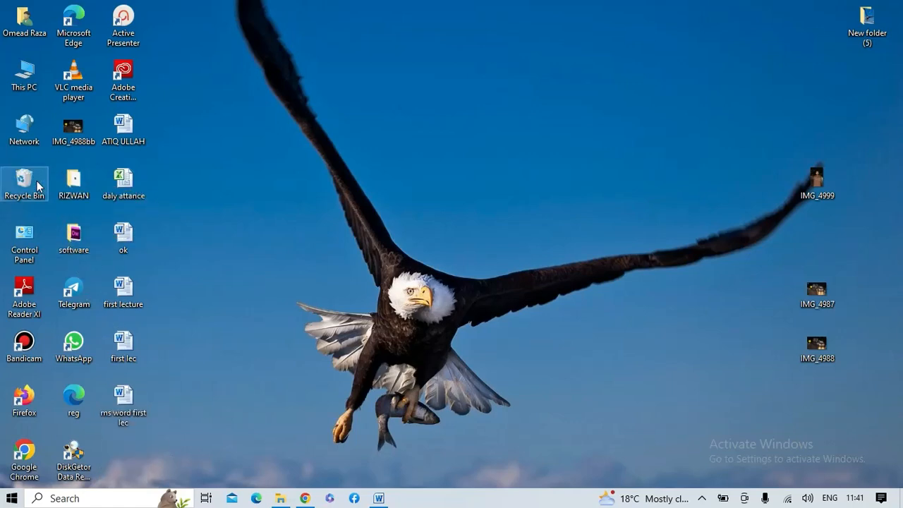
right_click(326, 103)
click(372, 162)
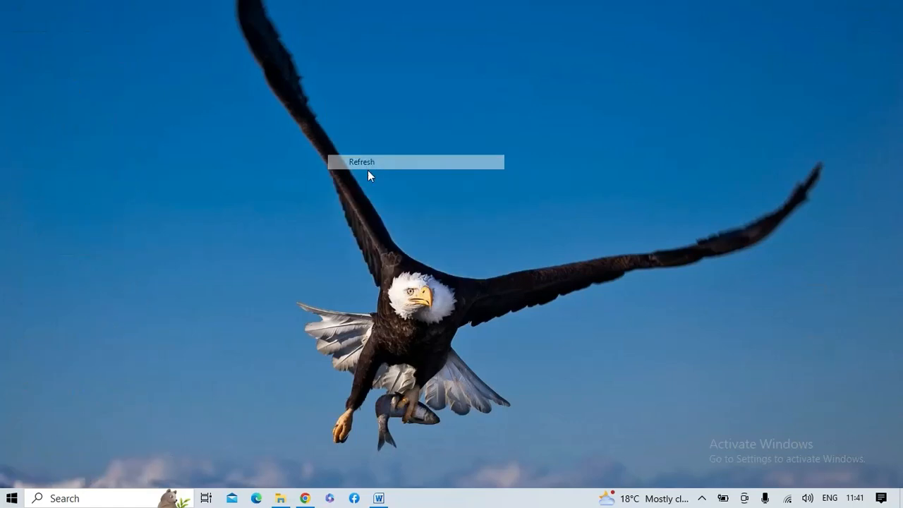
click(141, 399)
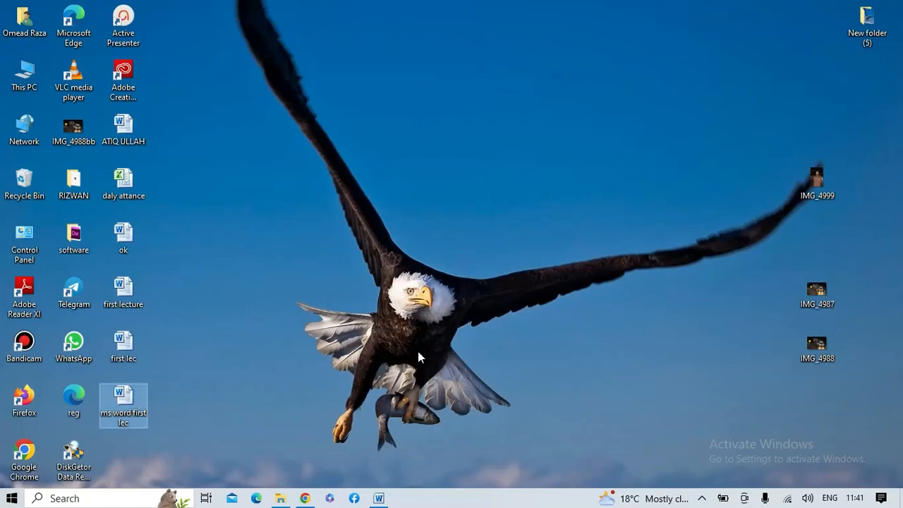
- Return to the Word document and set the first paragraph's font to Times New Roman
click(387, 501)
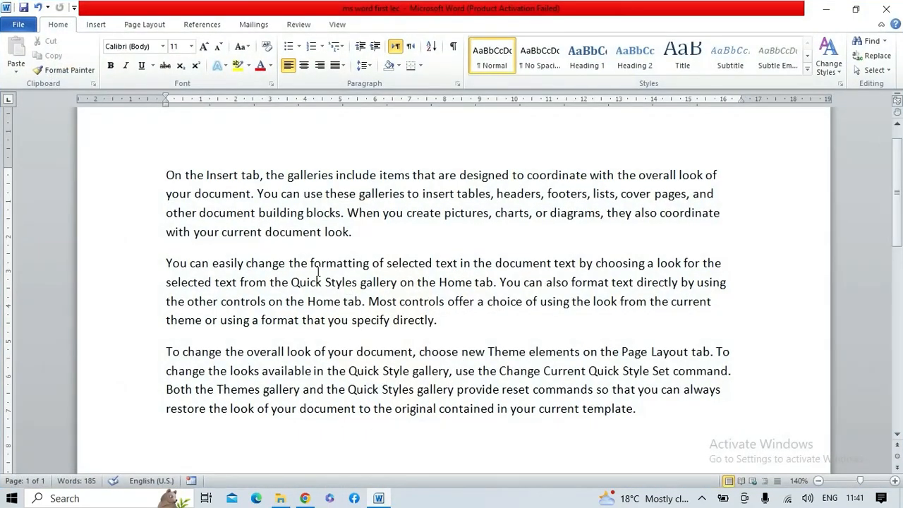
click(362, 232)
drag(372, 233, 209, 214)
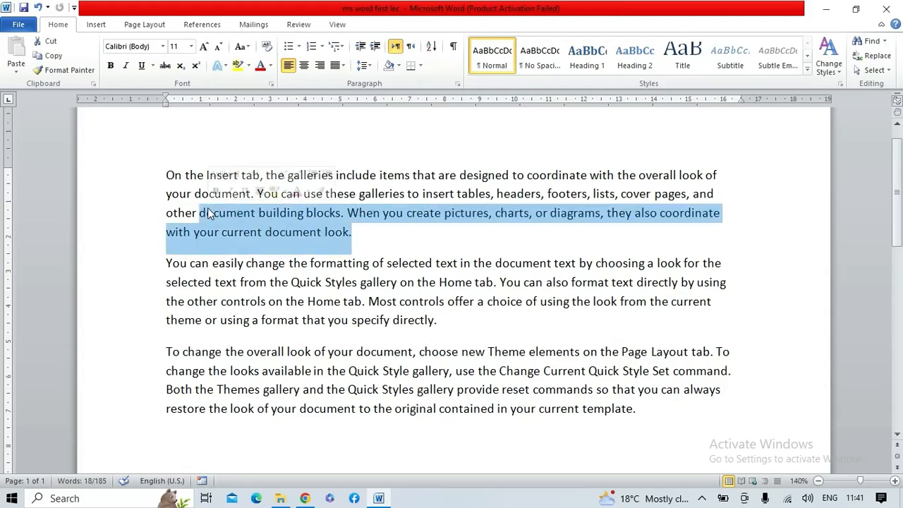
drag(356, 238, 163, 179)
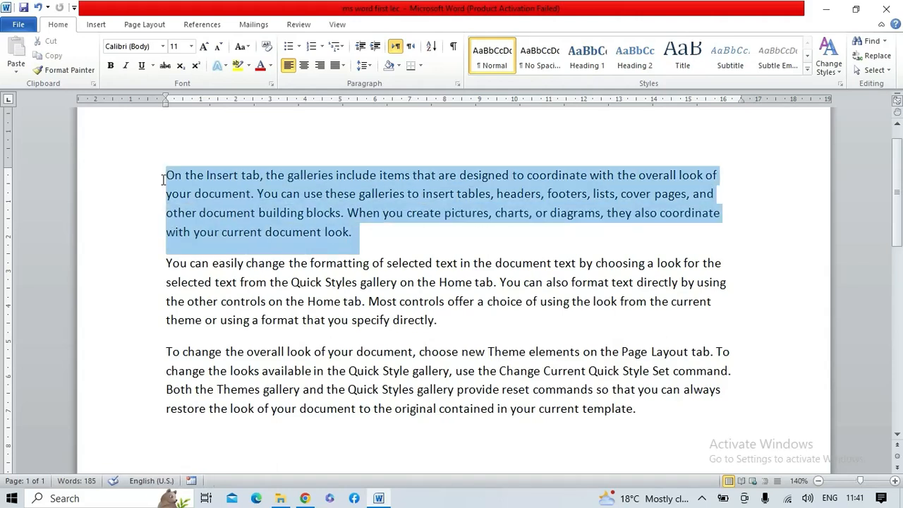
click(190, 46)
click(176, 94)
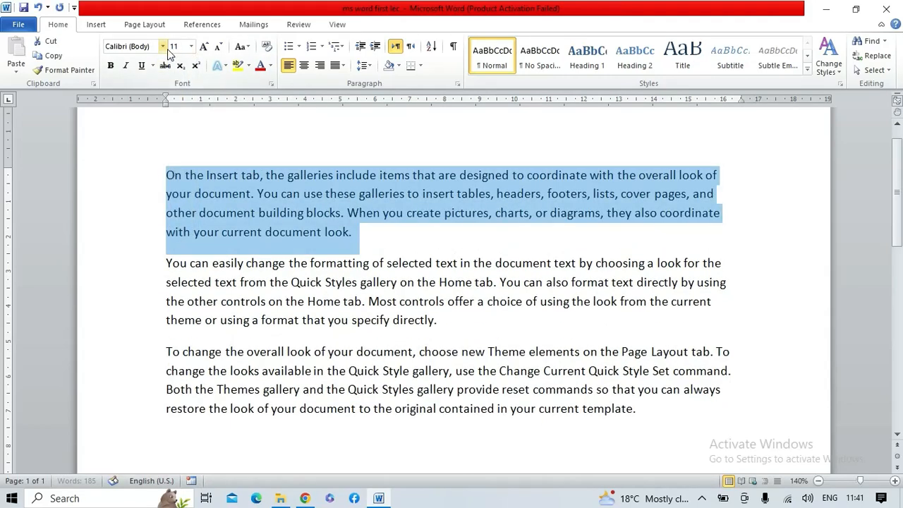
click(165, 48)
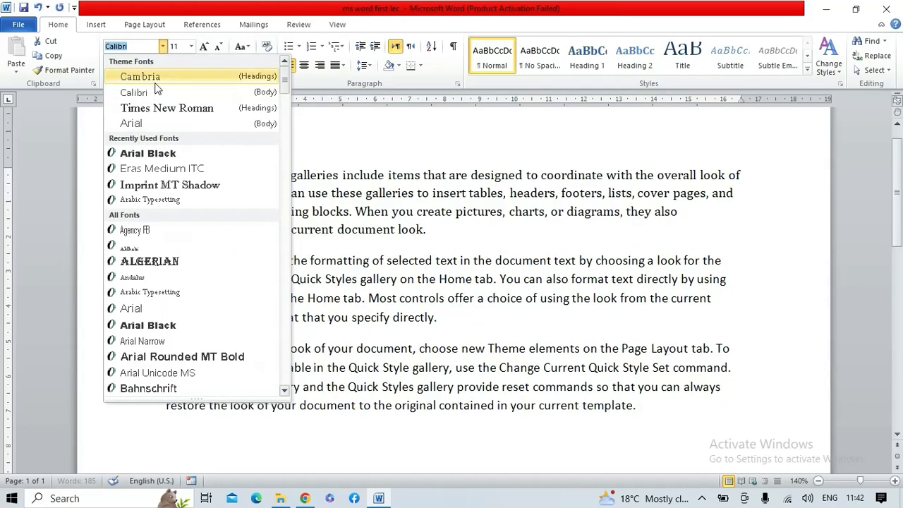
click(167, 108)
click(419, 259)
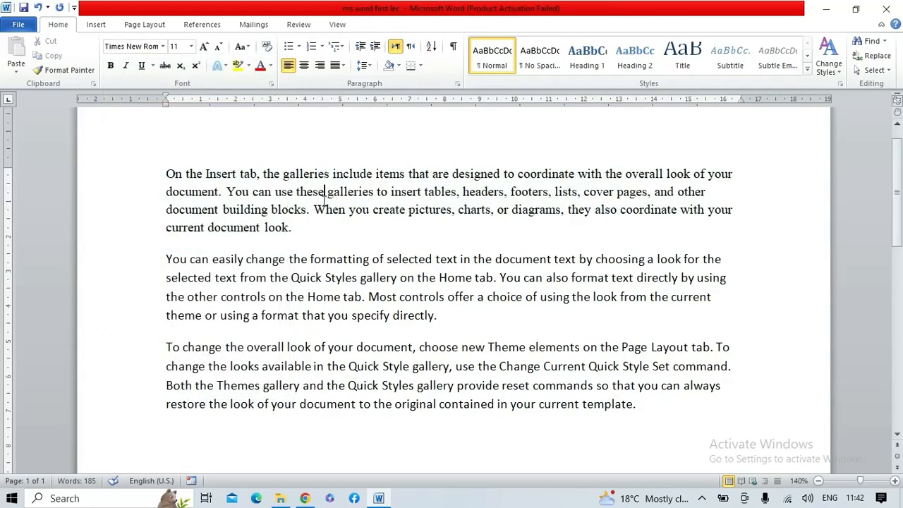
- Save the font change to the existing "ms word first lec" document
click(33, 29)
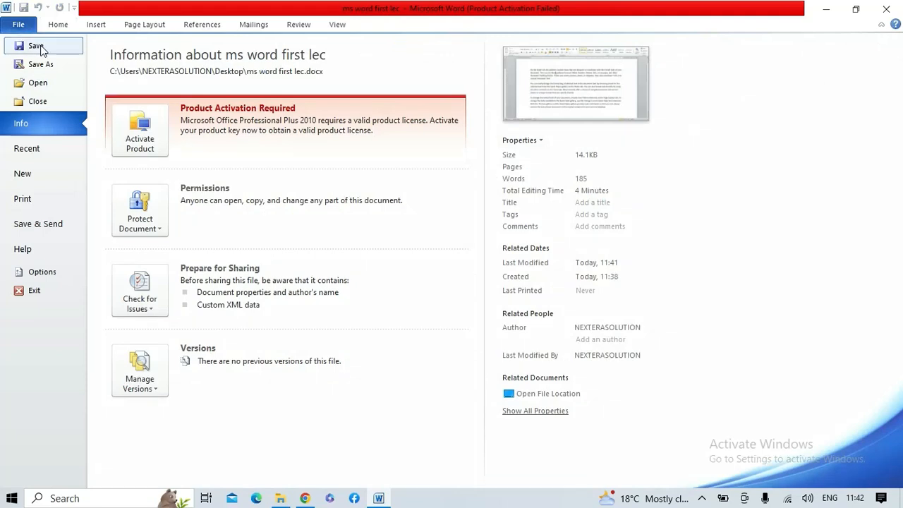
click(35, 45)
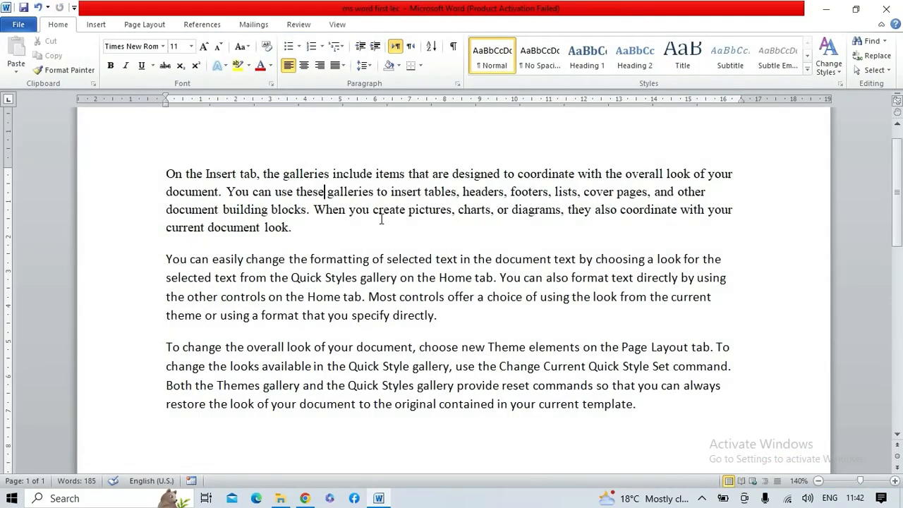
click(826, 9)
- View the Desktop's Word files in an enlarged Open dialog and dismiss it without opening a file
click(19, 26)
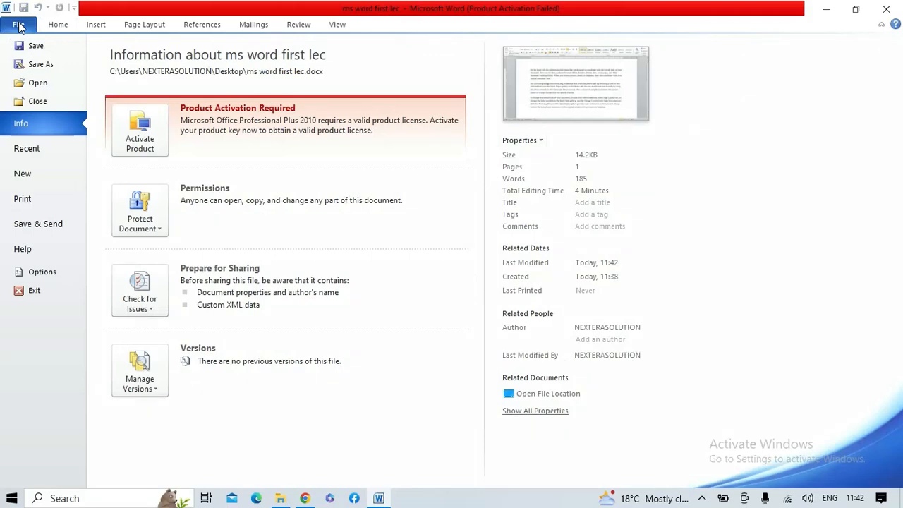
click(40, 83)
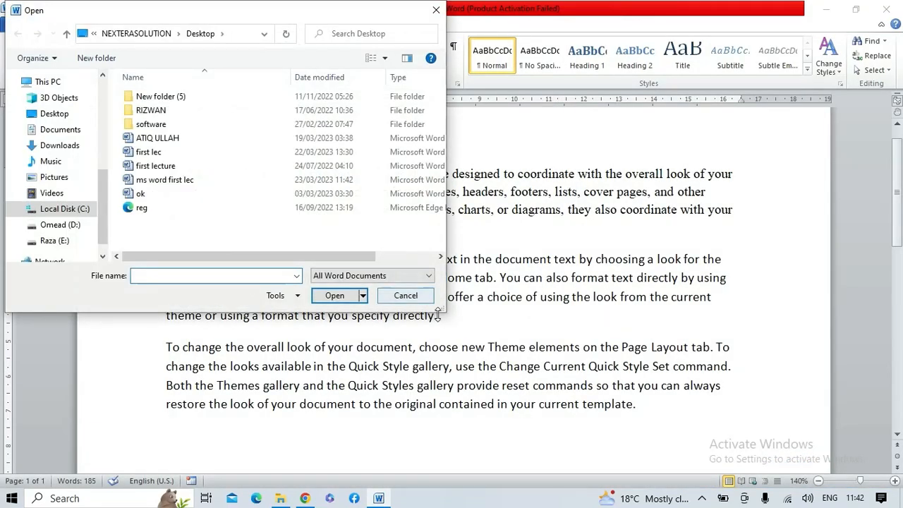
drag(456, 323, 791, 448)
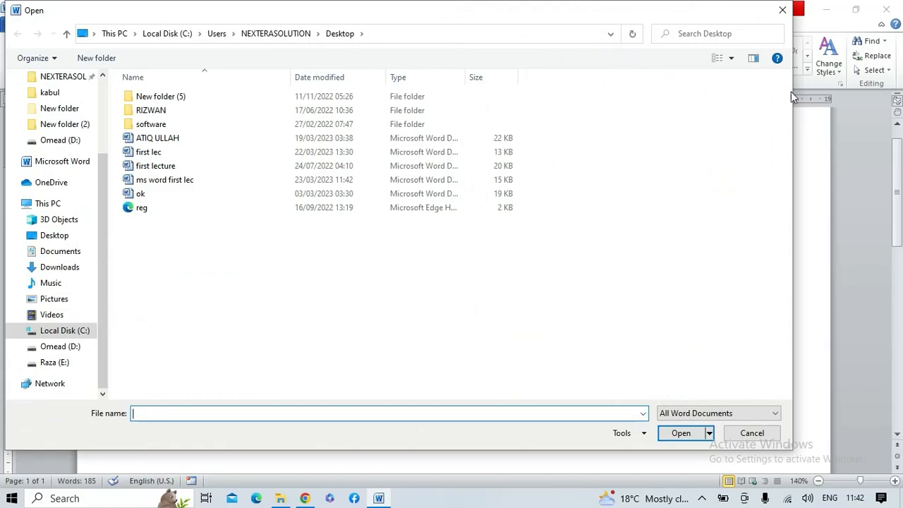
click(783, 11)
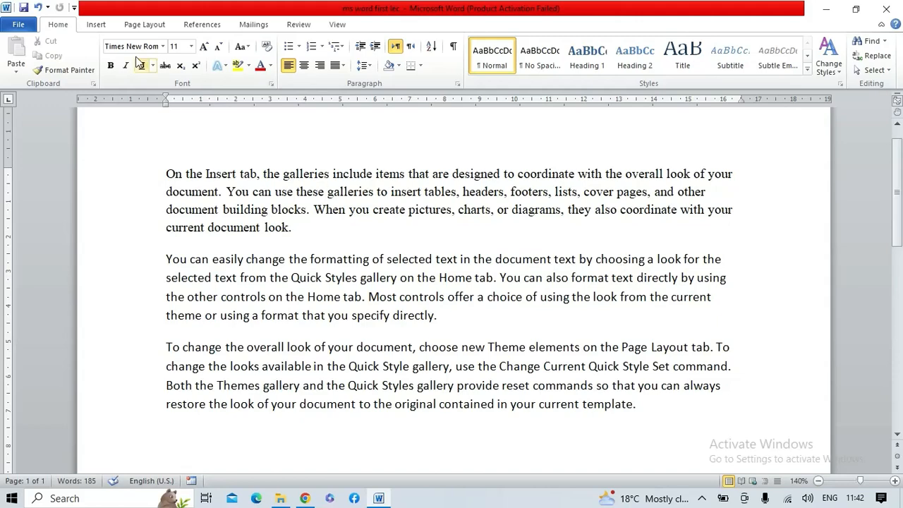
- Close the "ms word first lec" document and create a new blank document
click(20, 24)
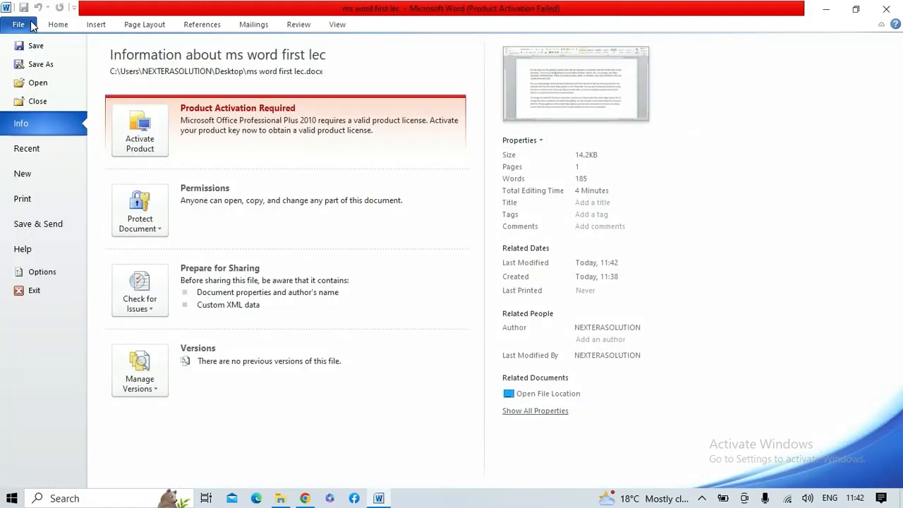
click(39, 102)
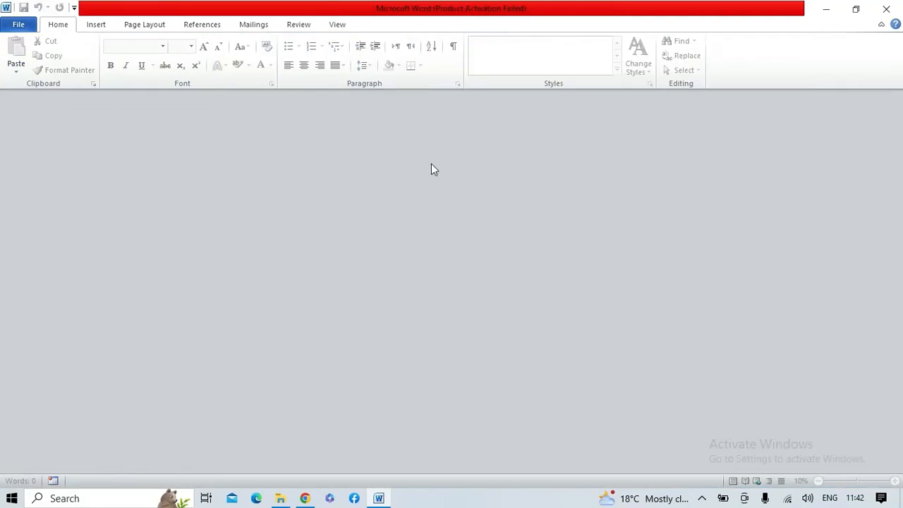
click(27, 27)
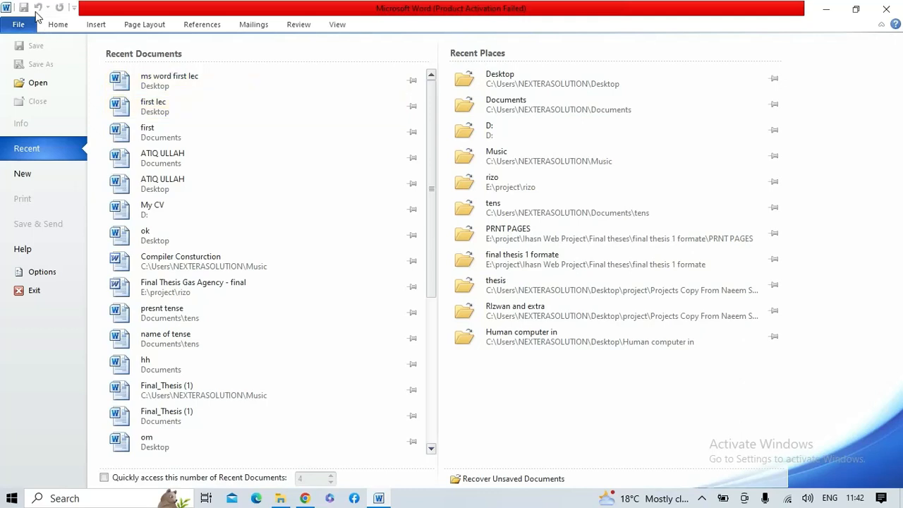
click(22, 25)
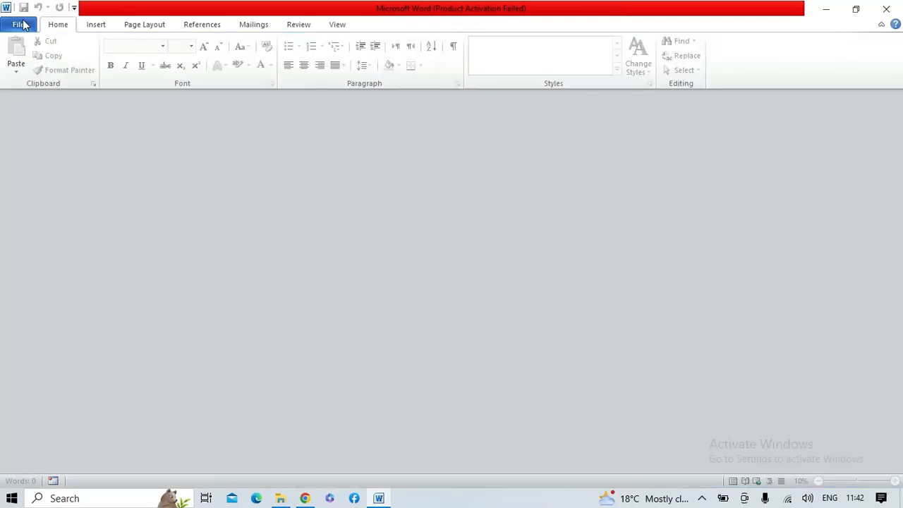
key(ctrl+n)
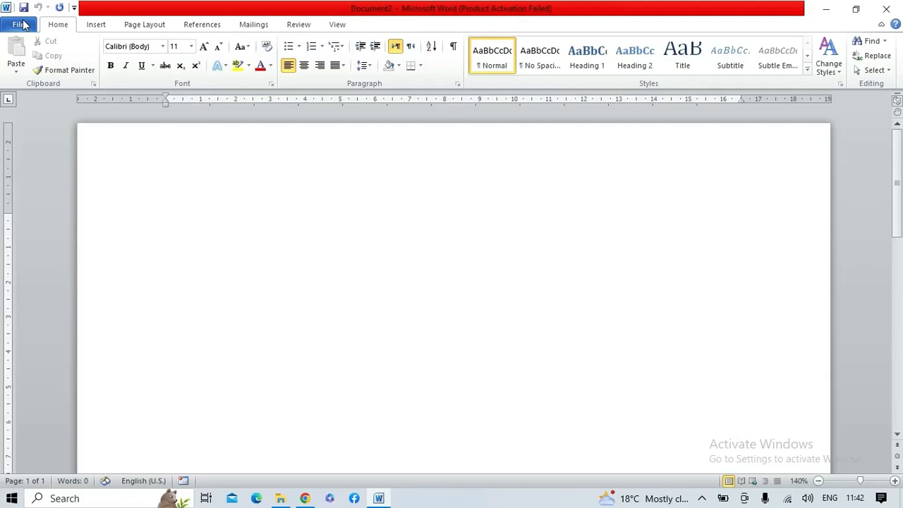
- Look through the recent documents and reopen "ms word first lec" from the Desktop entry
click(23, 25)
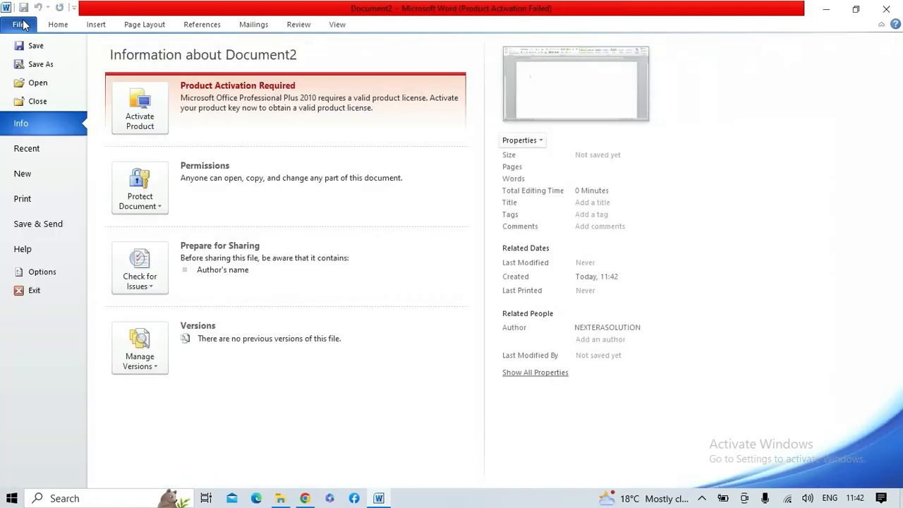
click(27, 151)
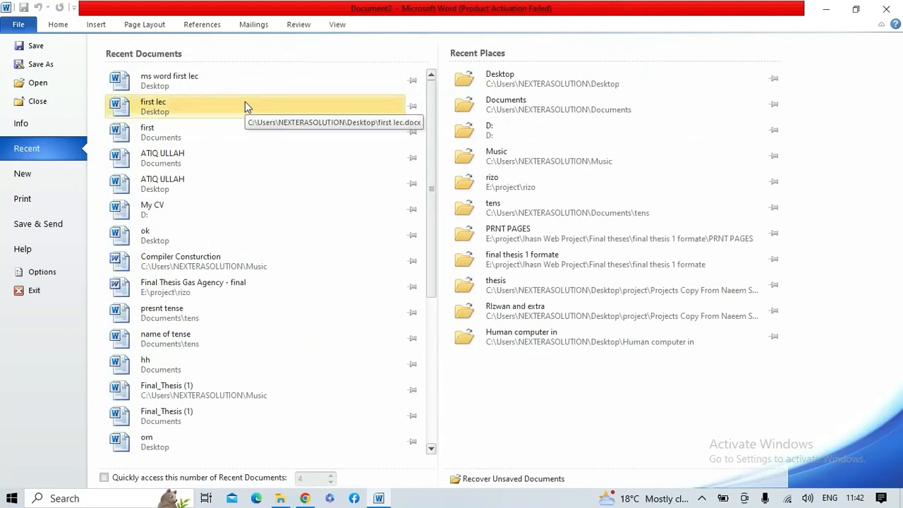
scroll(249, 121, down, 5)
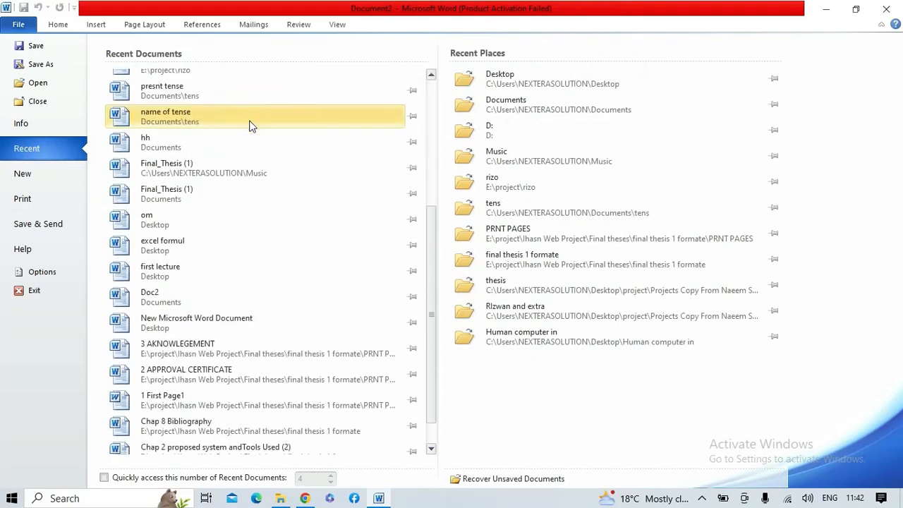
scroll(249, 125, down, 1)
scroll(249, 125, up, 4)
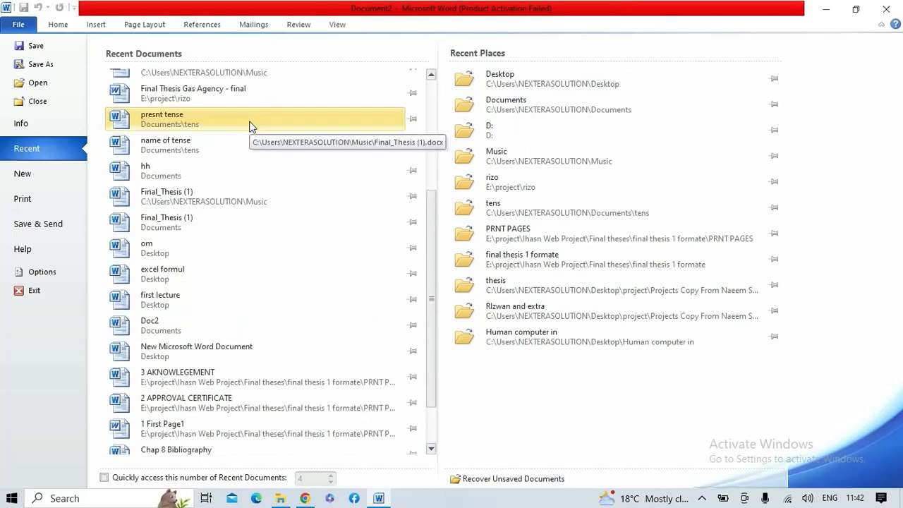
scroll(251, 127, up, 2)
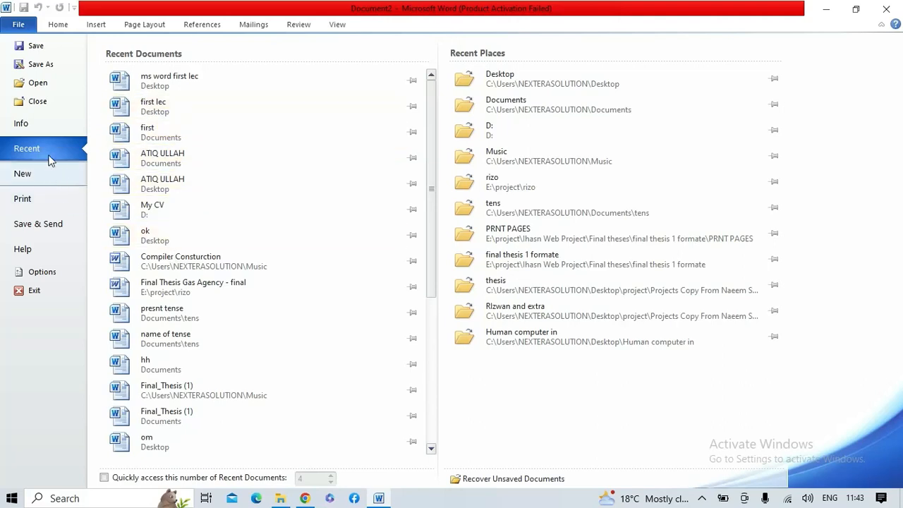
click(201, 92)
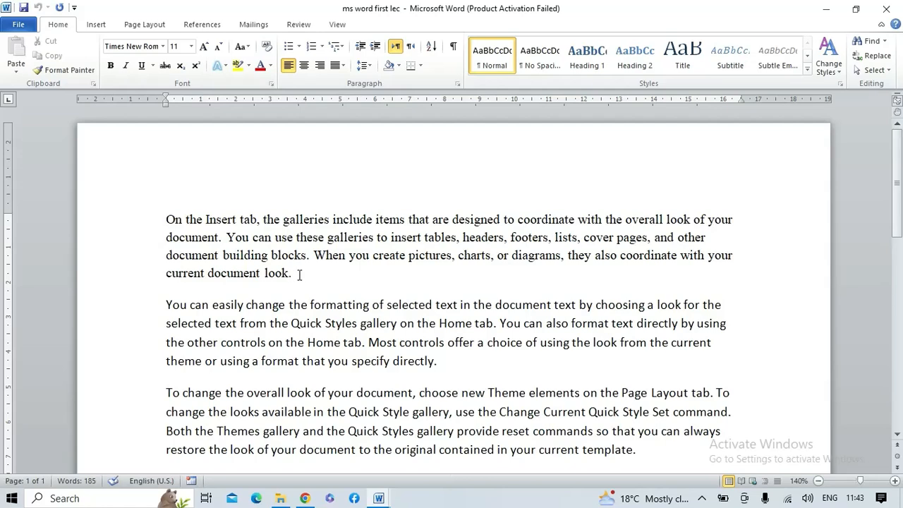
- Create another new document from the Blank document template
click(17, 24)
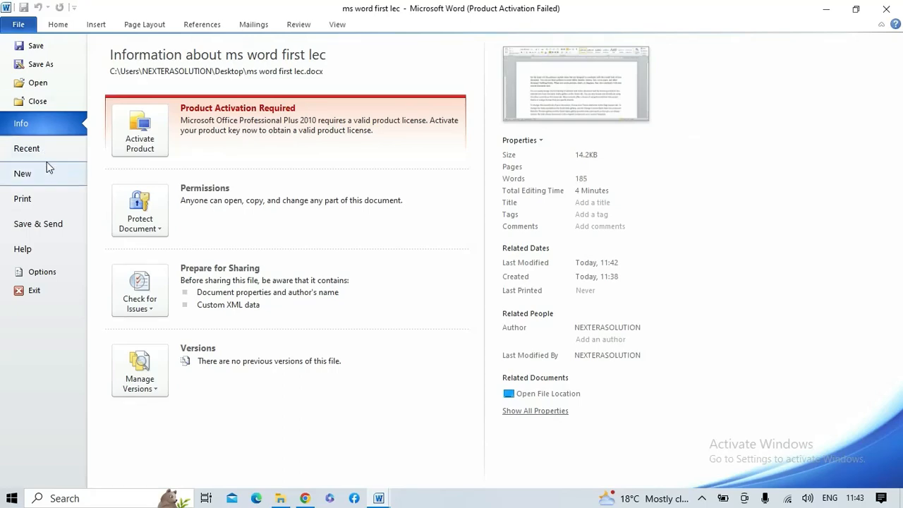
click(19, 24)
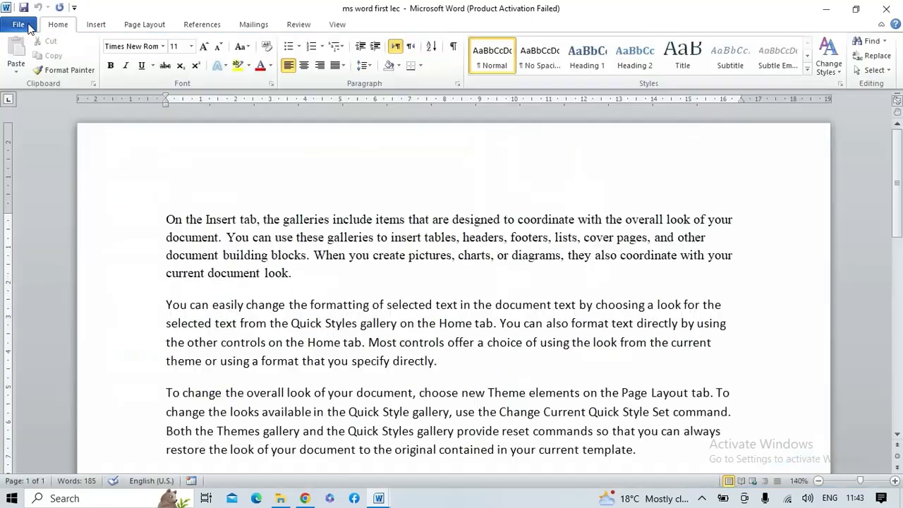
click(388, 266)
click(18, 24)
click(21, 173)
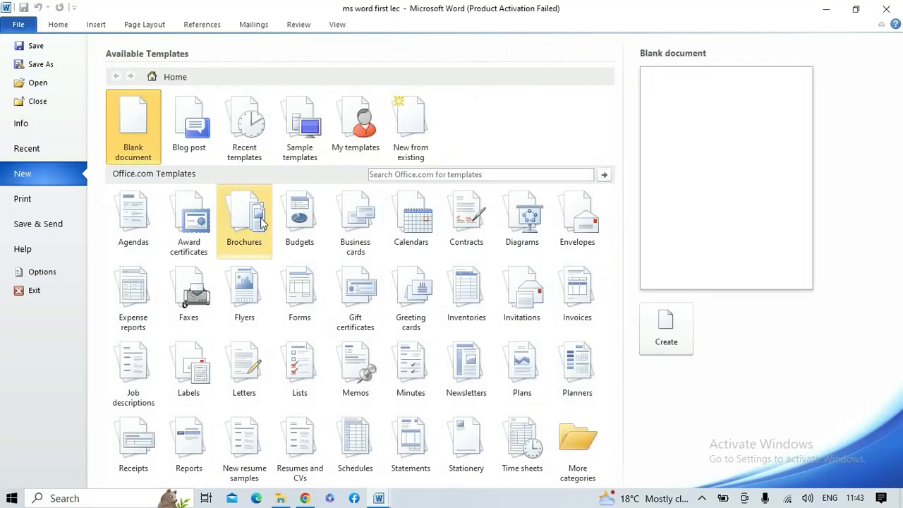
double_click(143, 126)
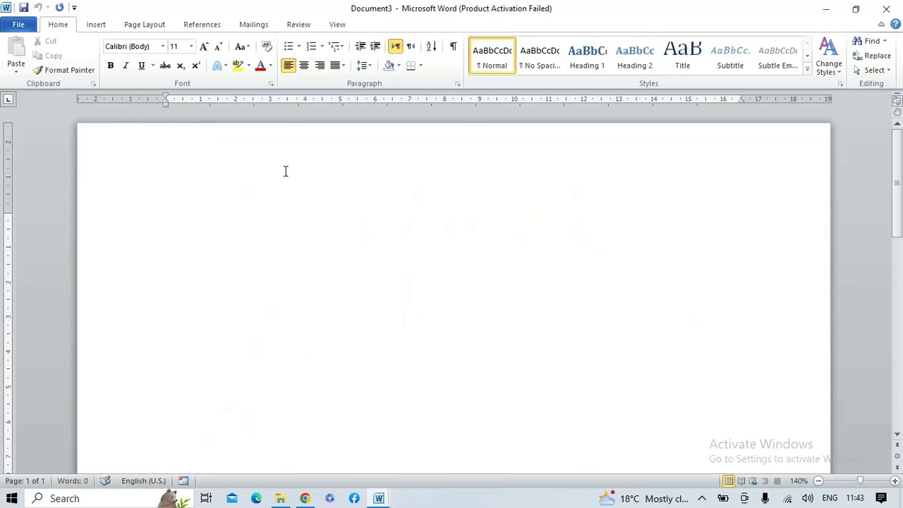
- Switch back to "ms word first lec" by choosing it among the recent documents
click(19, 27)
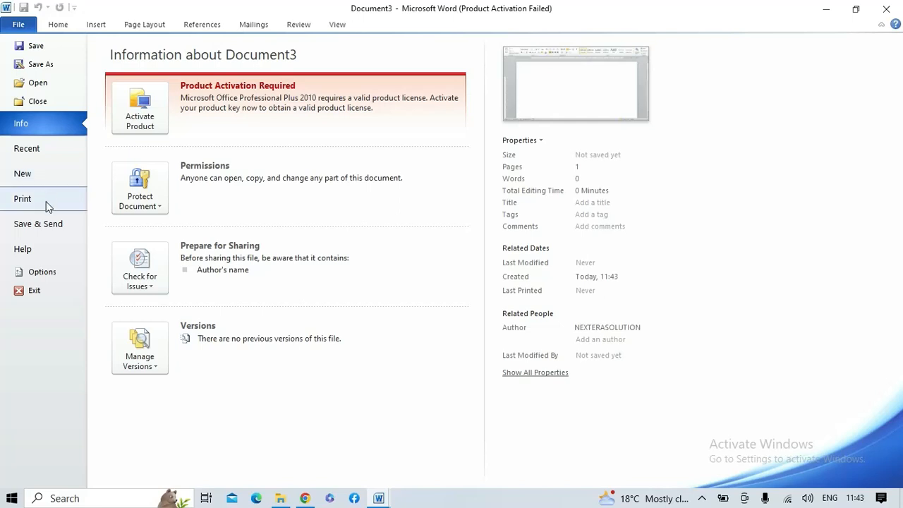
click(39, 143)
click(180, 86)
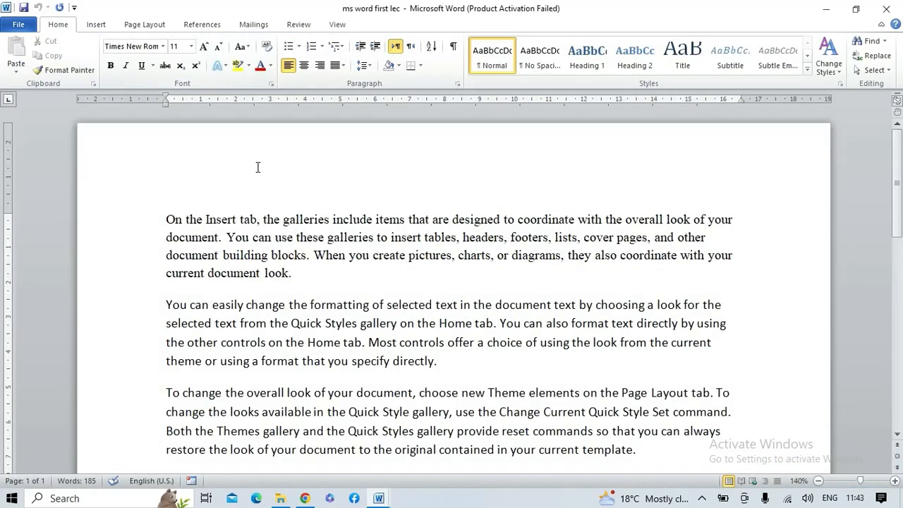
- Review the General, Display, Proofing, Save and Customize Ribbon settings in Word Options, then close them without changes
click(18, 25)
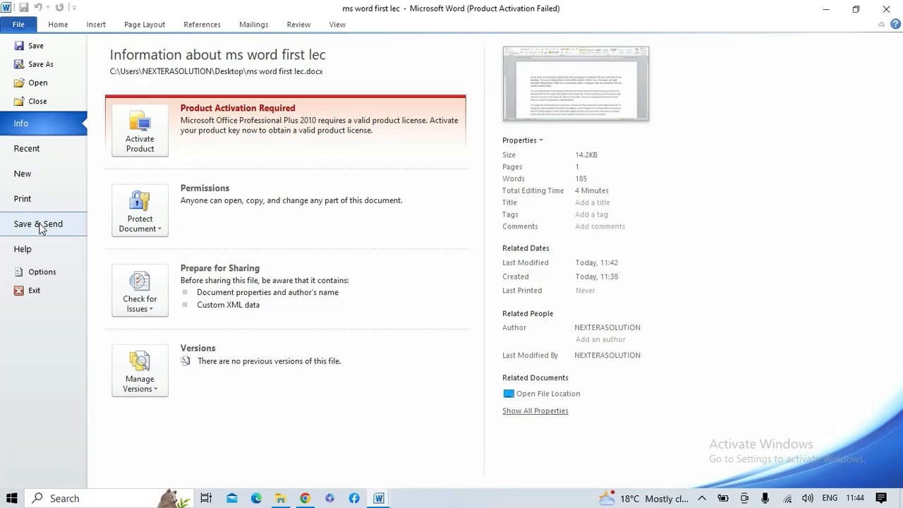
click(55, 269)
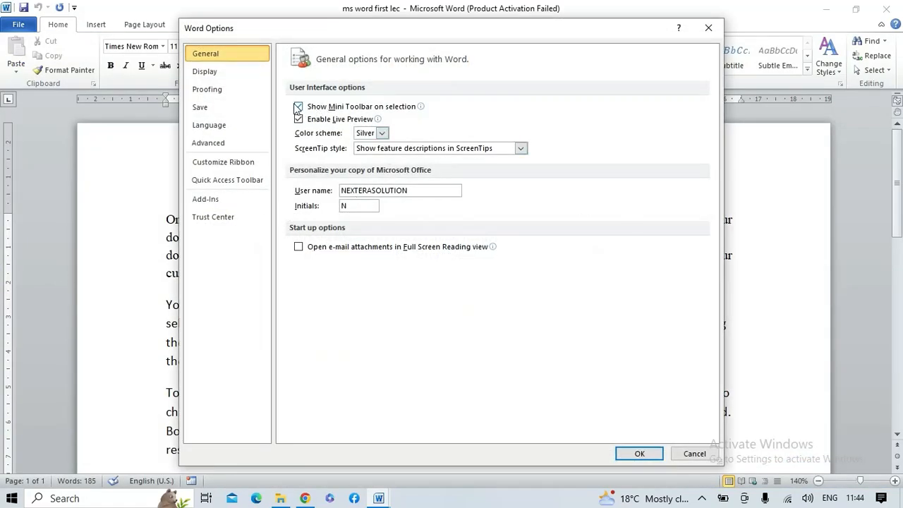
click(220, 73)
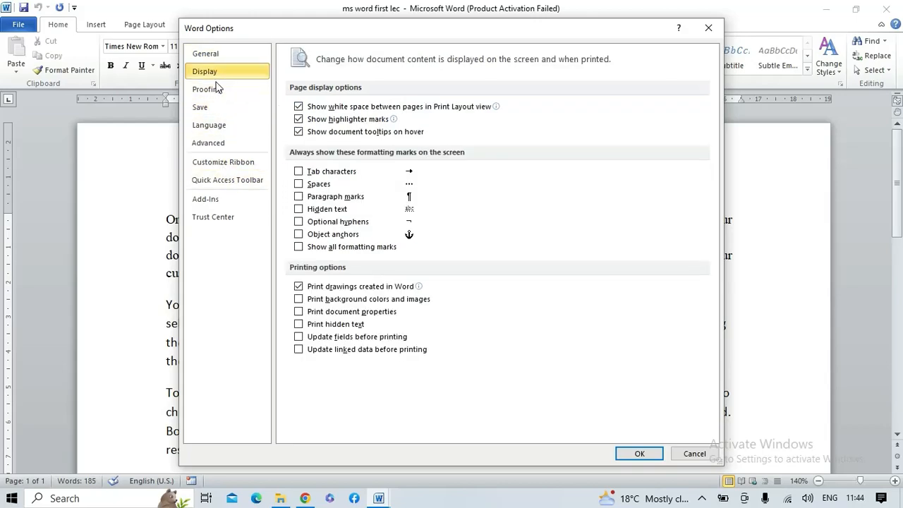
click(216, 91)
click(216, 110)
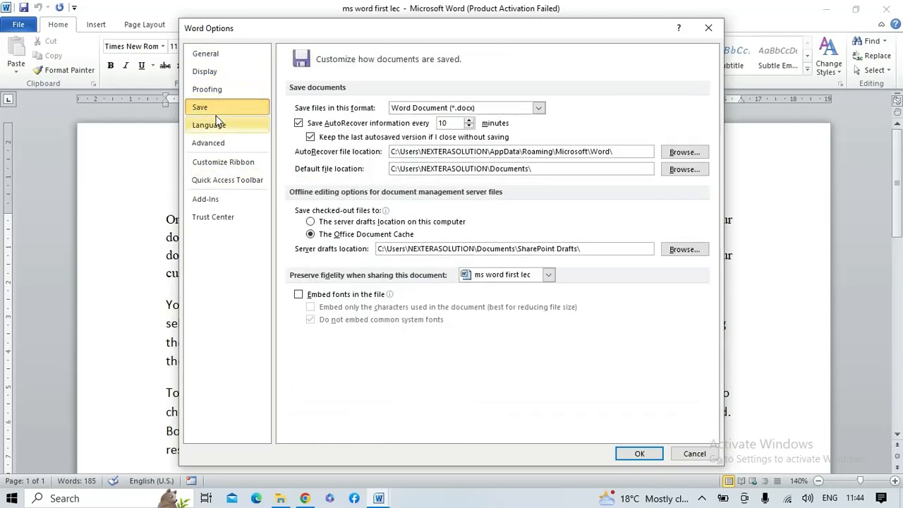
click(237, 168)
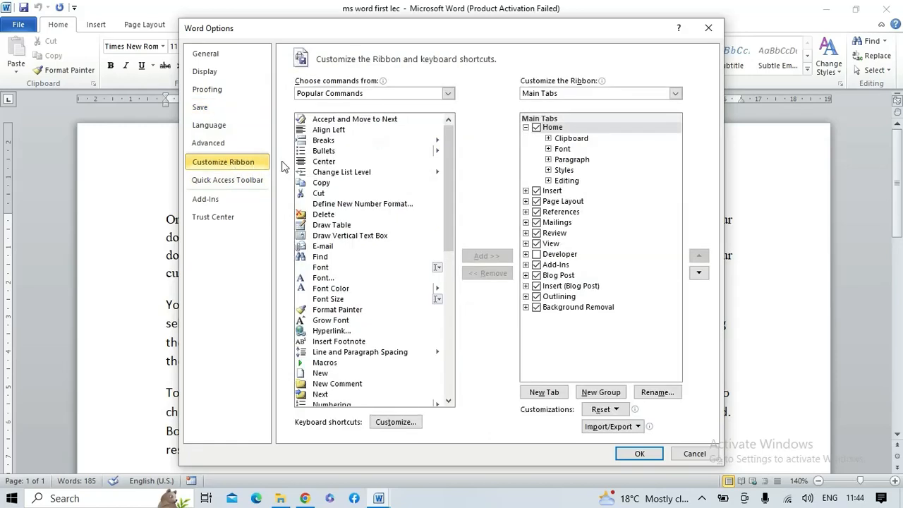
scroll(385, 165, down, 6)
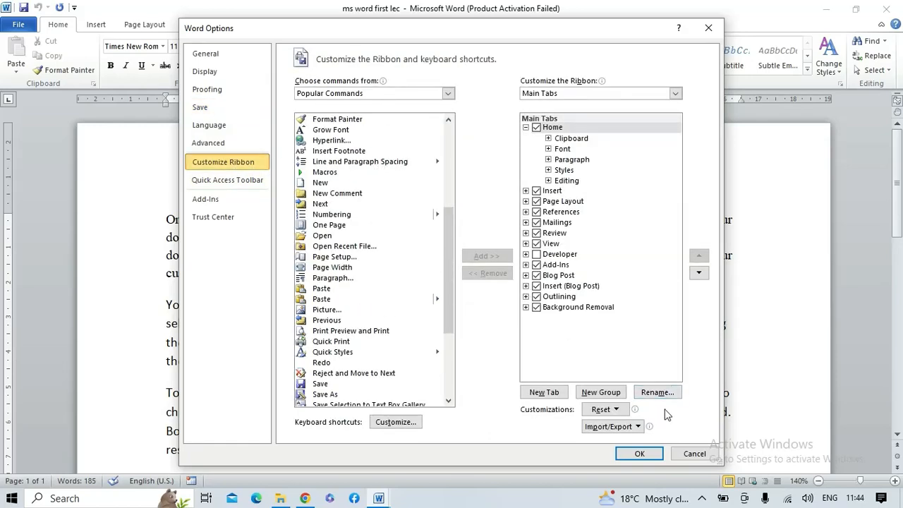
click(688, 455)
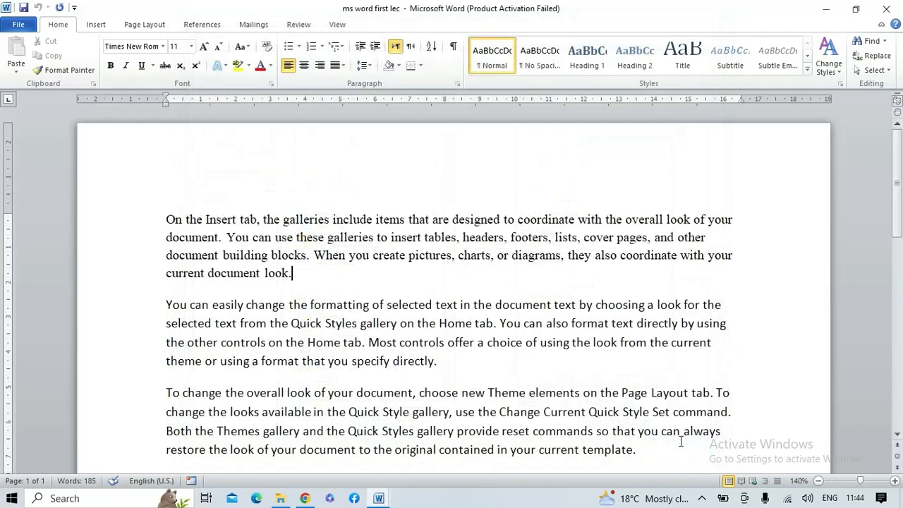
click(19, 24)
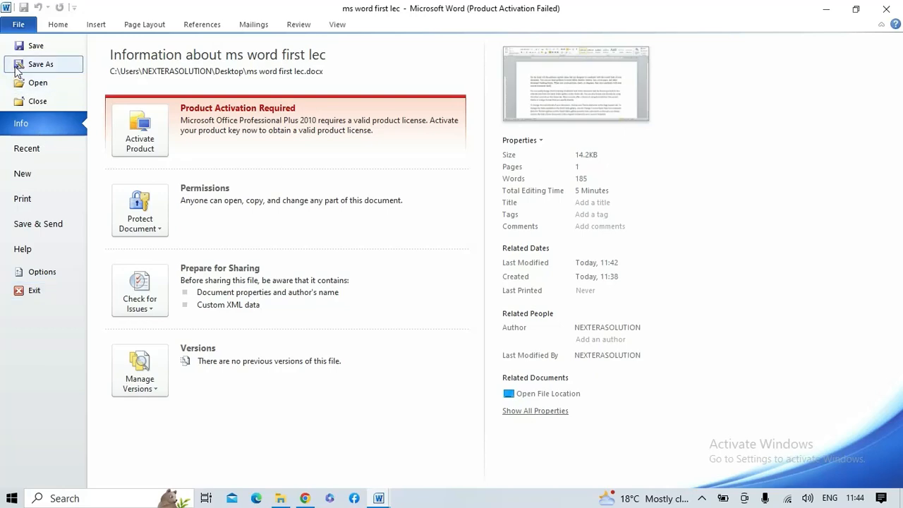
click(18, 25)
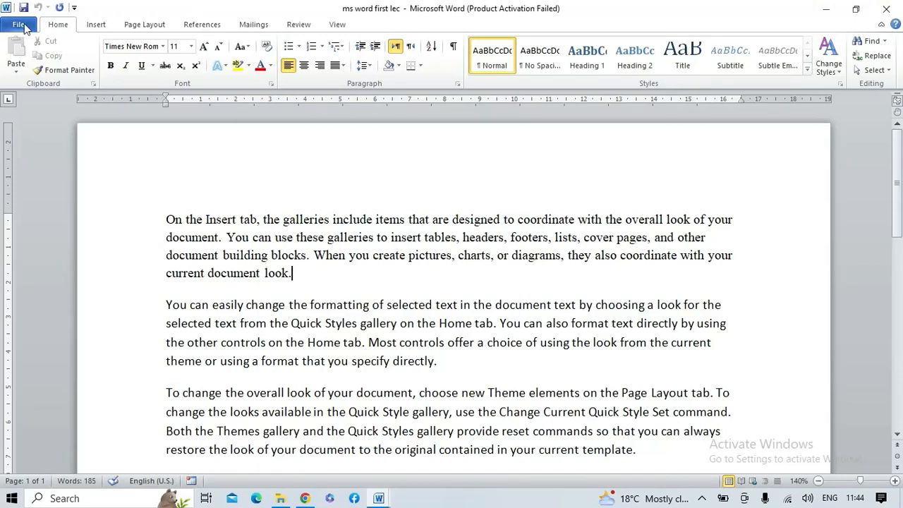
click(18, 25)
click(17, 26)
click(28, 25)
click(59, 25)
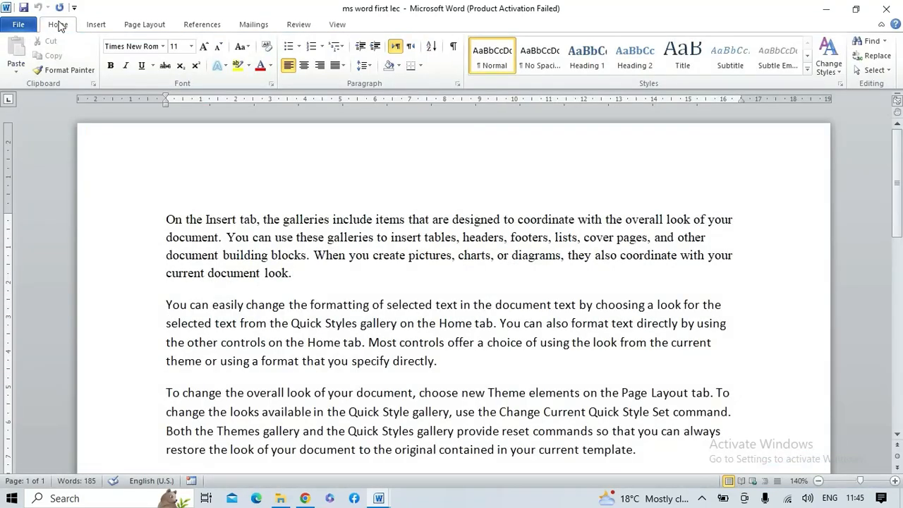